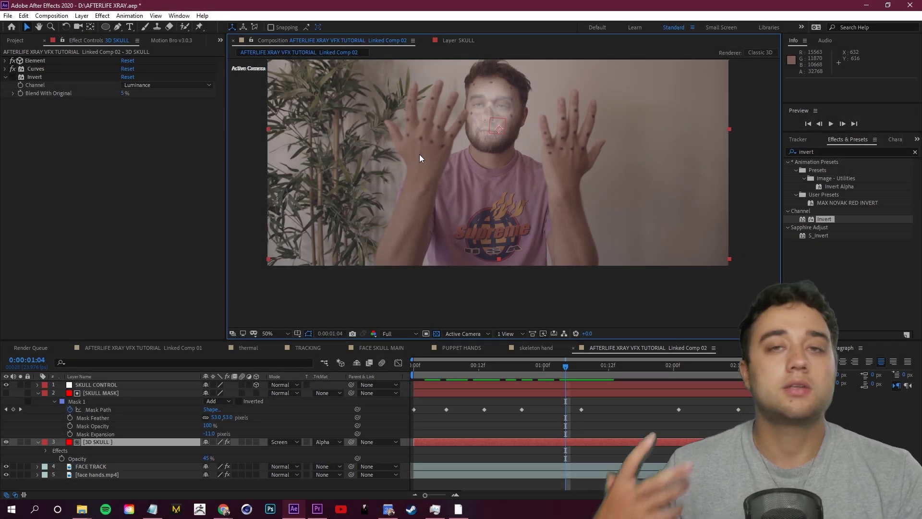
{"action": "left_click", "coordinate": [593, 367]}
{"action": "left_click_drag", "start_coordinate": [594, 369], "coordinate": [565, 368]}
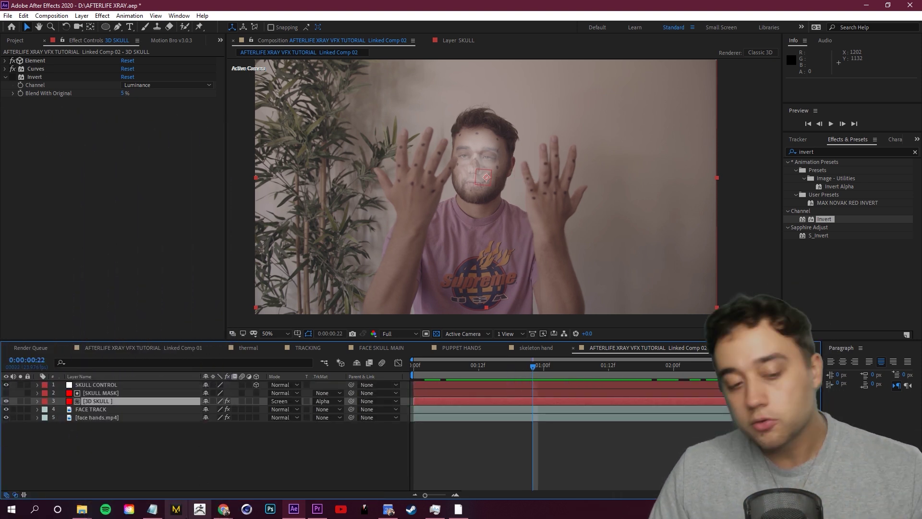
Step: Switch to Chrome and search Google Images for skeleton, then skeleton hands, and browse the image results
{"action": "left_click", "coordinate": [224, 513]}
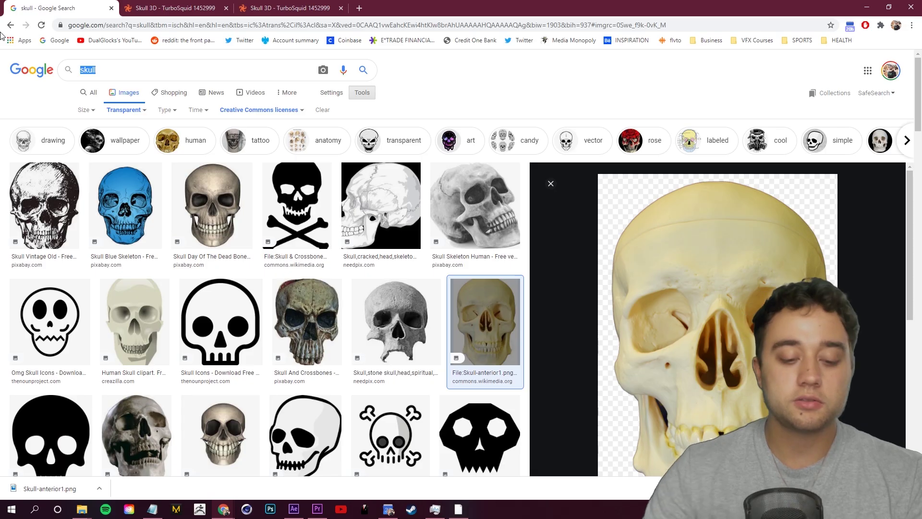
{"action": "type", "text": "skeleton"}
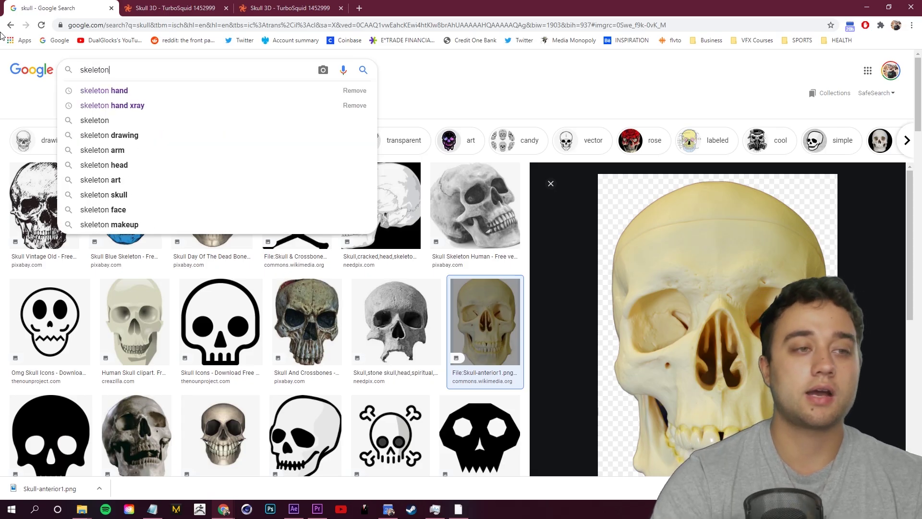
{"action": "key", "text": "Return"}
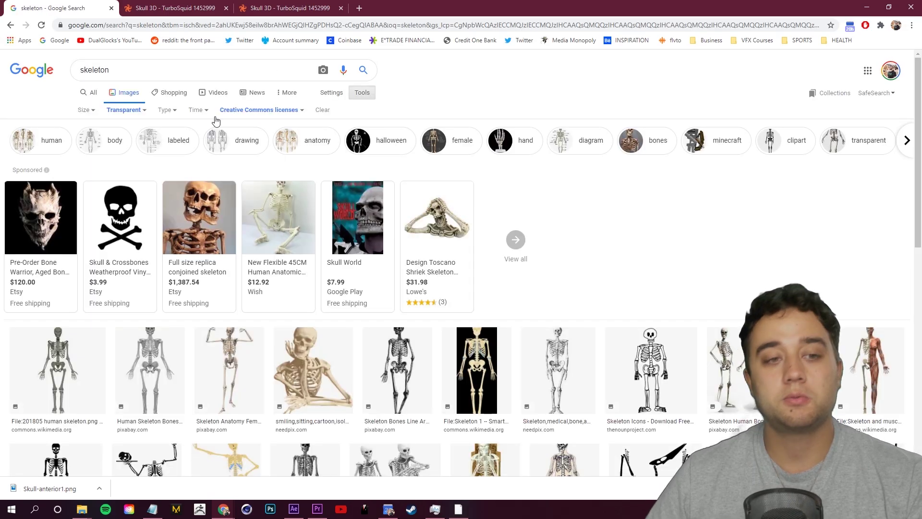
{"action": "type", "text": "hands"}
{"action": "key", "text": "Return"}
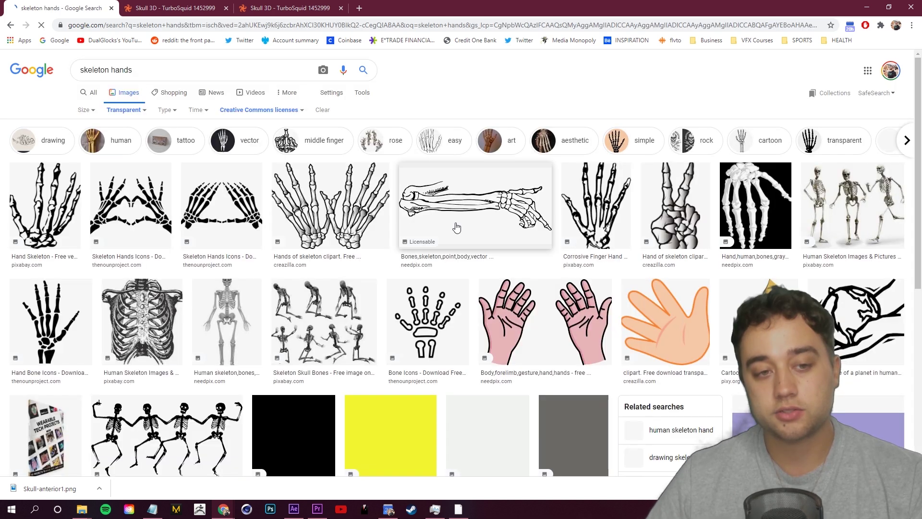
{"action": "scroll", "coordinate": [288, 269], "scroll_direction": "down", "scroll_amount": 3}
{"action": "scroll", "coordinate": [220, 279], "scroll_direction": "up", "scroll_amount": 3}
{"action": "left_click", "coordinate": [143, 317]}
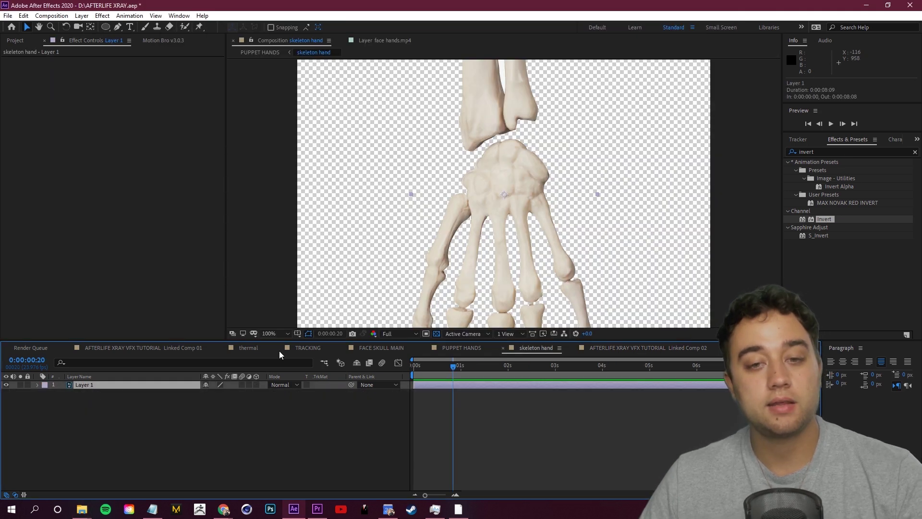
Step: In After Effects, paste the skeleton hand layer into AFTERLIFE XRAY VFX TUTORIAL Linked Comp 02 and move it near the plant-side hand
{"action": "key", "text": "comma"}
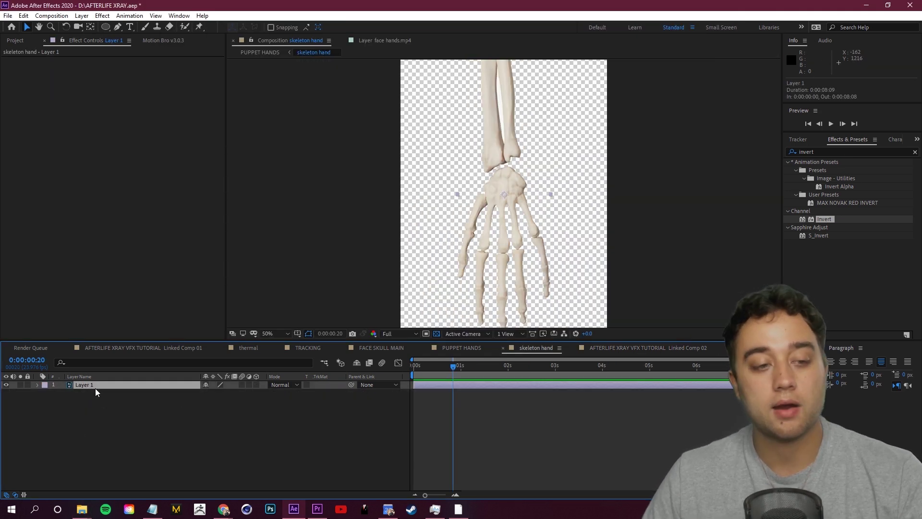
{"action": "left_click", "coordinate": [620, 348]}
{"action": "key", "text": "ctrl+v"}
{"action": "left_click_drag", "start_coordinate": [361, 142], "coordinate": [449, 168]}
{"action": "key", "text": "comma"}
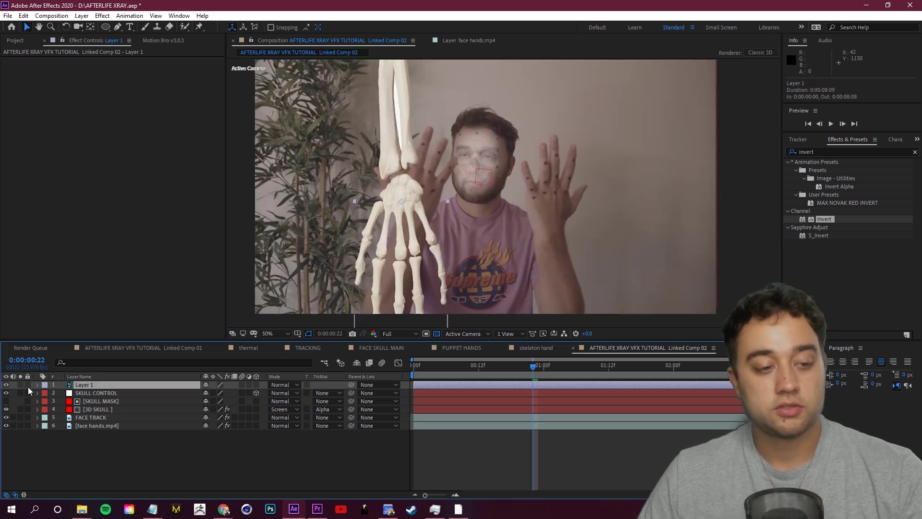
Step: Rotate the skeleton hand layer to -172° so that its fingers point upward
{"action": "left_click", "coordinate": [34, 389]}
{"action": "left_click", "coordinate": [37, 384]}
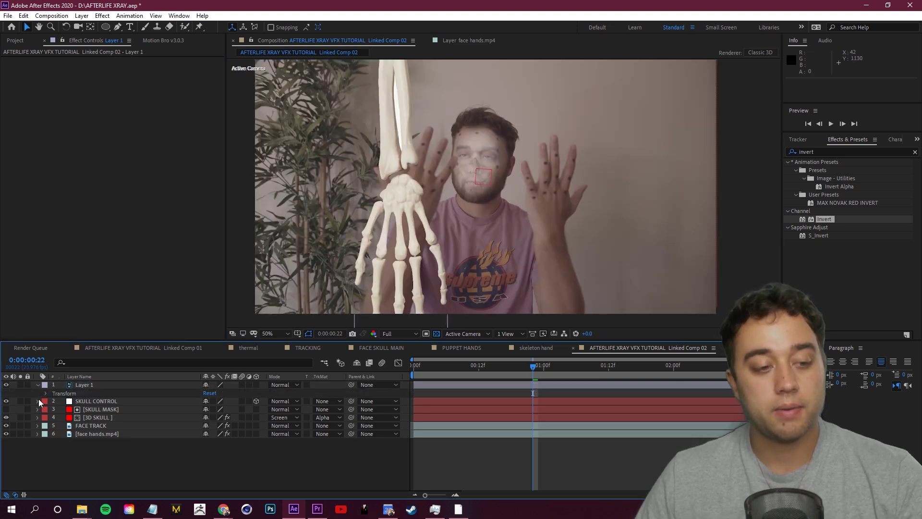
{"action": "left_click", "coordinate": [46, 394]}
{"action": "left_click_drag", "start_coordinate": [219, 426], "coordinate": [156, 427]}
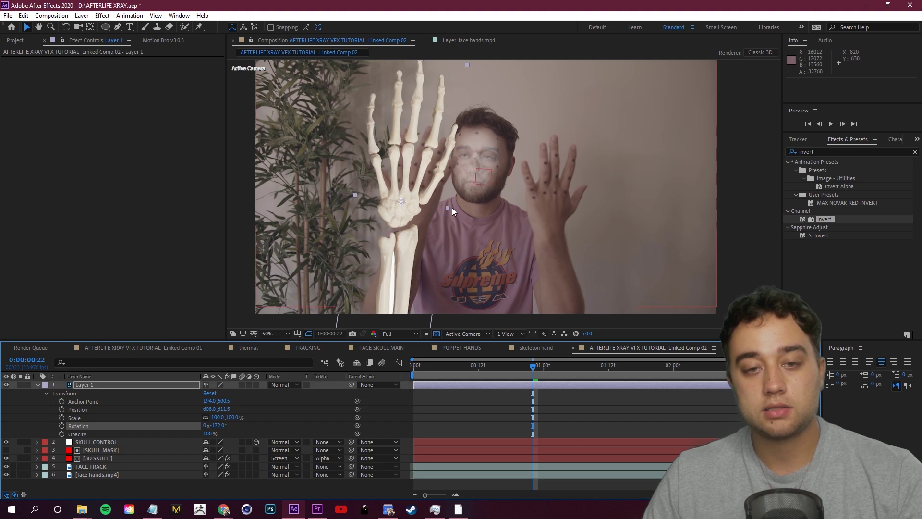
Step: Flip the skeleton hand horizontally, scale it to about -73.6, 75.0%, and position it over the plant-side hand
{"action": "left_click_drag", "start_coordinate": [448, 209], "coordinate": [355, 213]}
{"action": "left_click_drag", "start_coordinate": [426, 235], "coordinate": [432, 291]}
{"action": "key", "text": "s"}
{"action": "left_click_drag", "start_coordinate": [233, 393], "coordinate": [224, 394]}
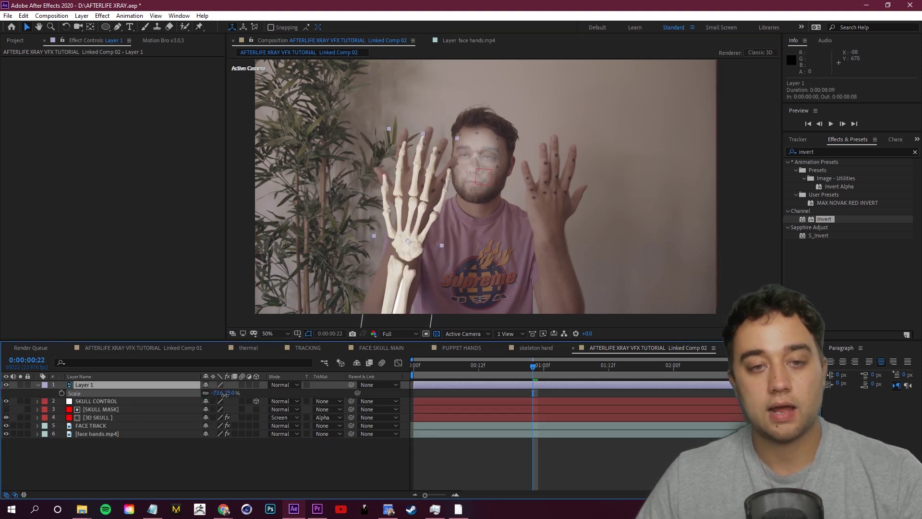
{"action": "left_click_drag", "start_coordinate": [412, 249], "coordinate": [415, 230]}
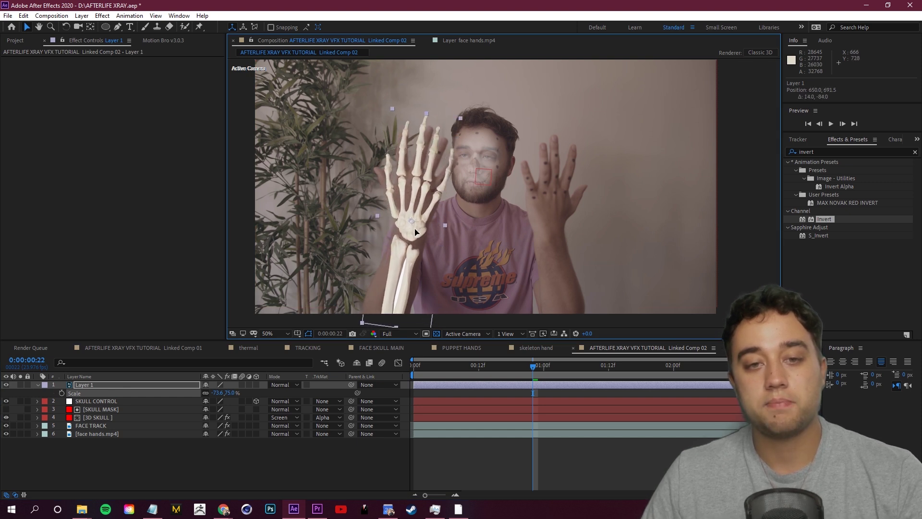
Step: Hide the skeleton hand layer and inspect the tracking dots on the hands at 0:00:01:09
{"action": "mouse_move", "coordinate": [532, 367]}
{"action": "left_mouse_down"}
{"action": "mouse_move", "coordinate": [505, 393]}
{"action": "mouse_move", "coordinate": [533, 382]}
{"action": "left_mouse_up"}
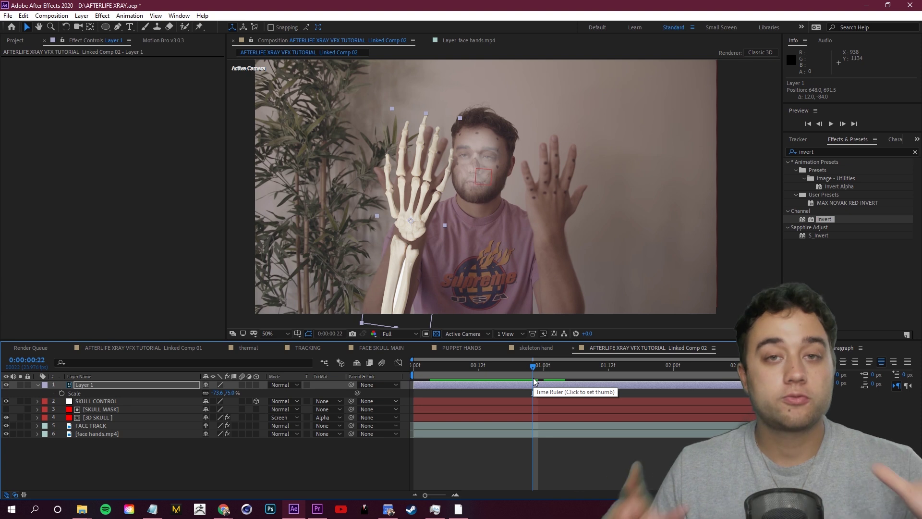
{"action": "left_click", "coordinate": [544, 373]}
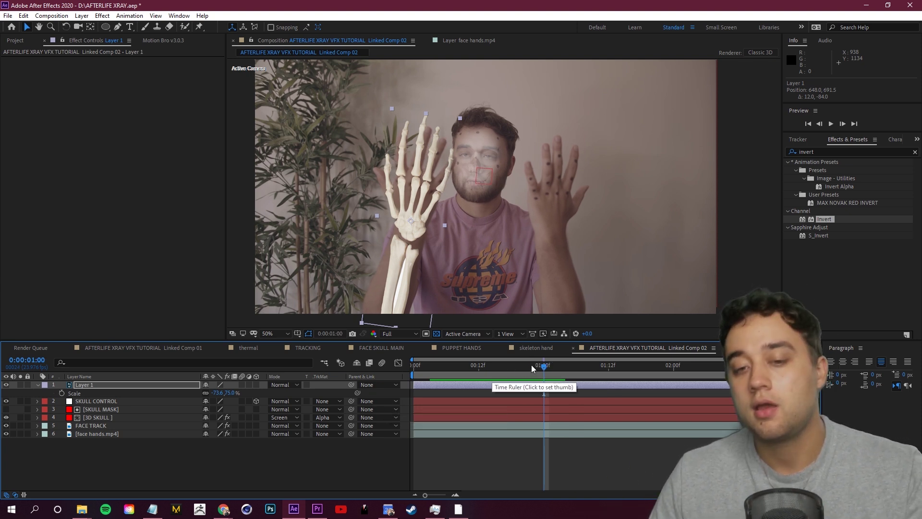
{"action": "left_click", "coordinate": [6, 385]}
{"action": "left_click", "coordinate": [152, 465]}
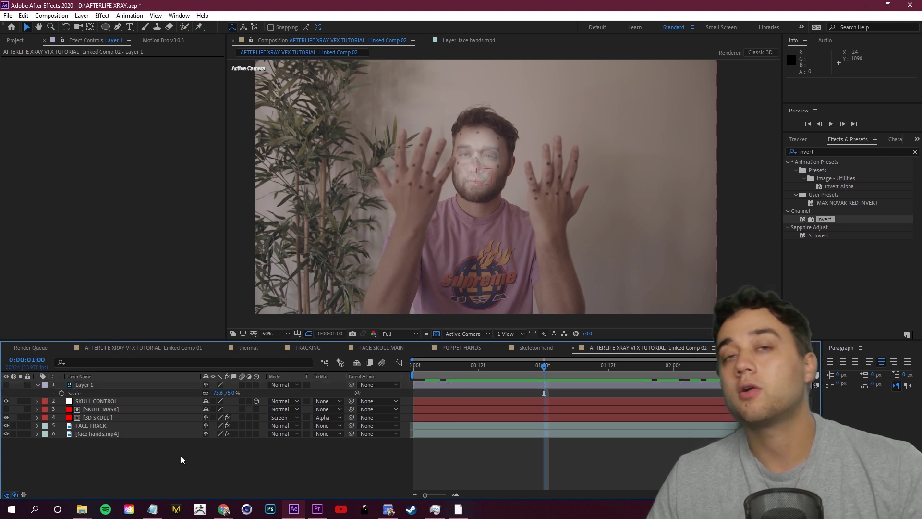
{"action": "left_click", "coordinate": [594, 369]}
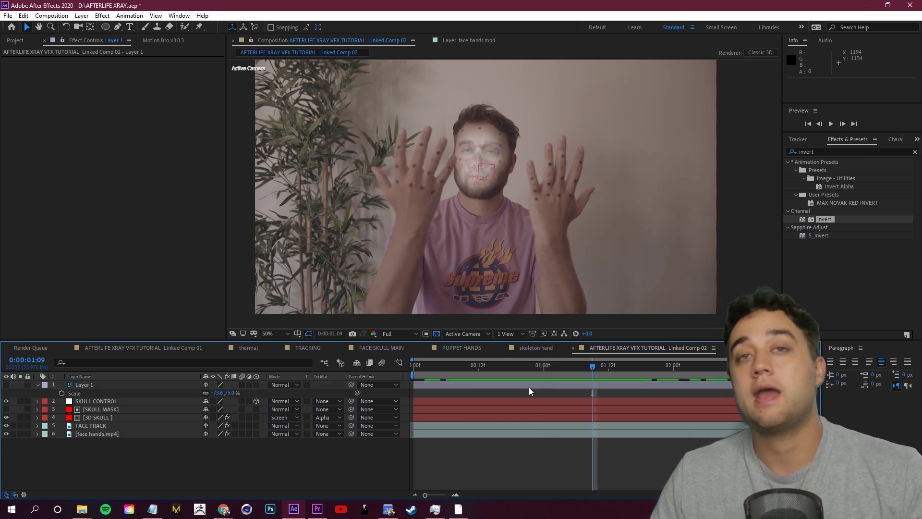
{"action": "scroll", "coordinate": [366, 167], "scroll_direction": "up", "scroll_amount": 1}
{"action": "left_click_drag", "start_coordinate": [327, 196], "coordinate": [451, 239]}
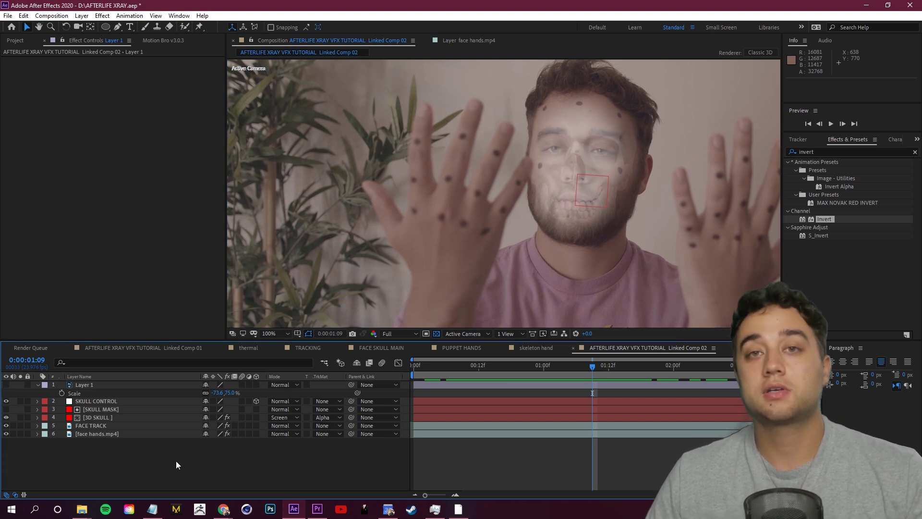
Step: Add a null object to the composition and name it LEFT POINTER
{"action": "right_click", "coordinate": [134, 449]}
{"action": "mouse_move", "coordinate": [186, 344]}
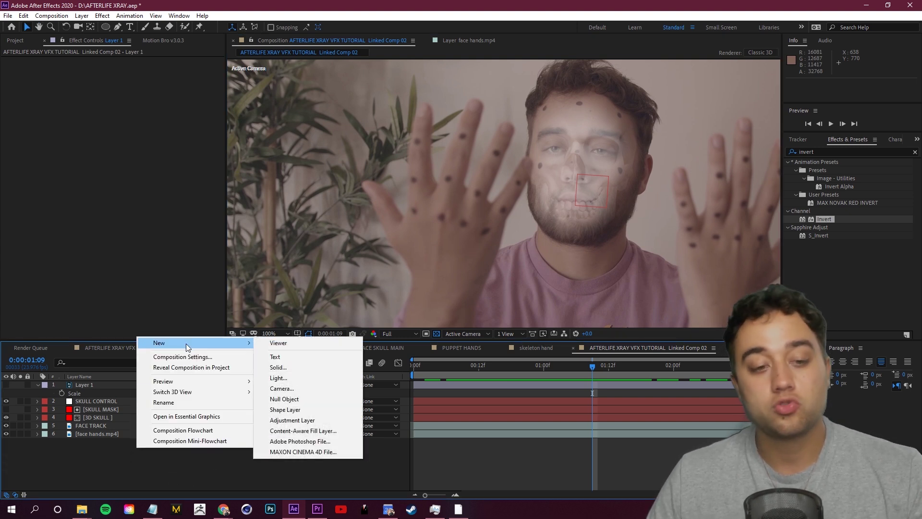
{"action": "left_click", "coordinate": [278, 400]}
{"action": "right_click", "coordinate": [91, 385]}
{"action": "left_click", "coordinate": [154, 364]}
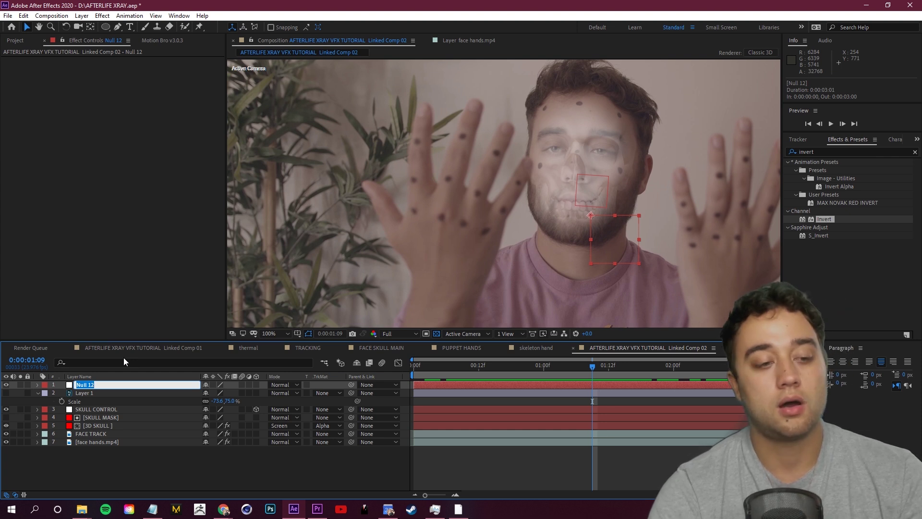
{"action": "type", "text": "LEFT POINTER"}
{"action": "key", "text": "Tab"}
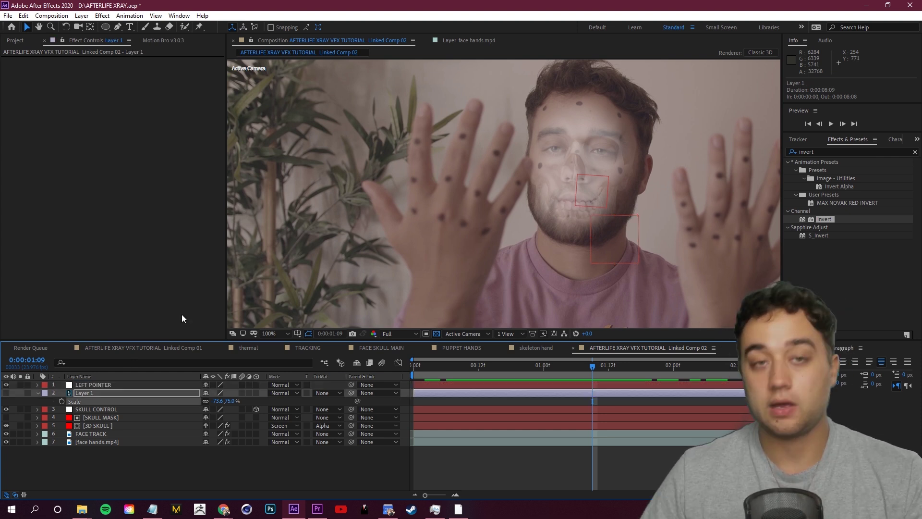
Step: Duplicate the LEFT POINTER null and name the copies LEFT MIDDLE and LEFT RING
{"action": "left_click", "coordinate": [114, 384]}
{"action": "key", "text": "ctrl+d"}
{"action": "right_click", "coordinate": [114, 384]}
{"action": "left_click", "coordinate": [126, 363]}
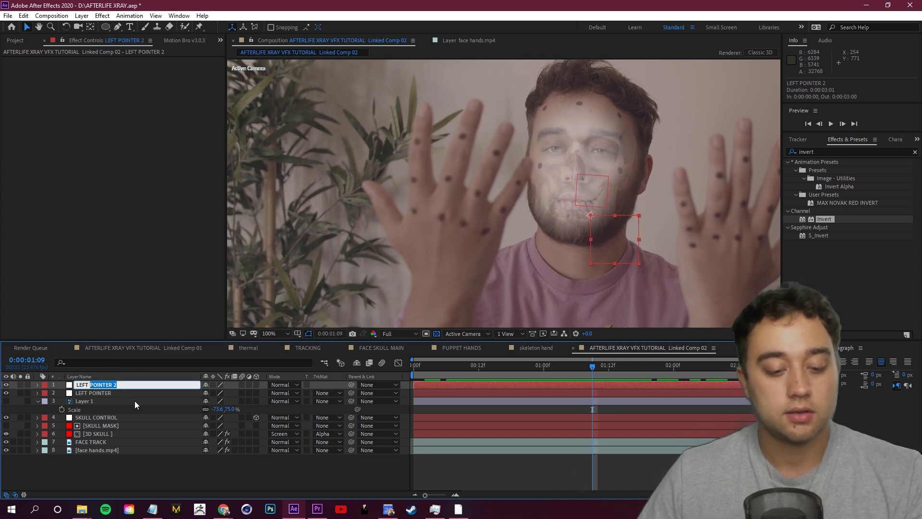
{"action": "type", "text": "LEFT MIDDL"}
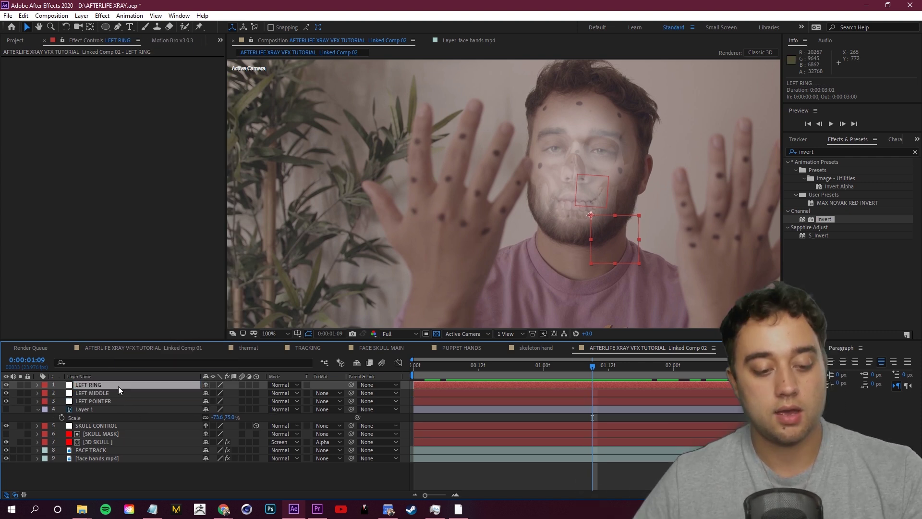
Step: Duplicate the LEFT RING null and rename the copy LEFT PINKY
{"action": "key", "text": "ctrl+d"}
{"action": "right_click", "coordinate": [120, 386]}
{"action": "left_click", "coordinate": [159, 368]}
{"action": "type", "text": "L"}
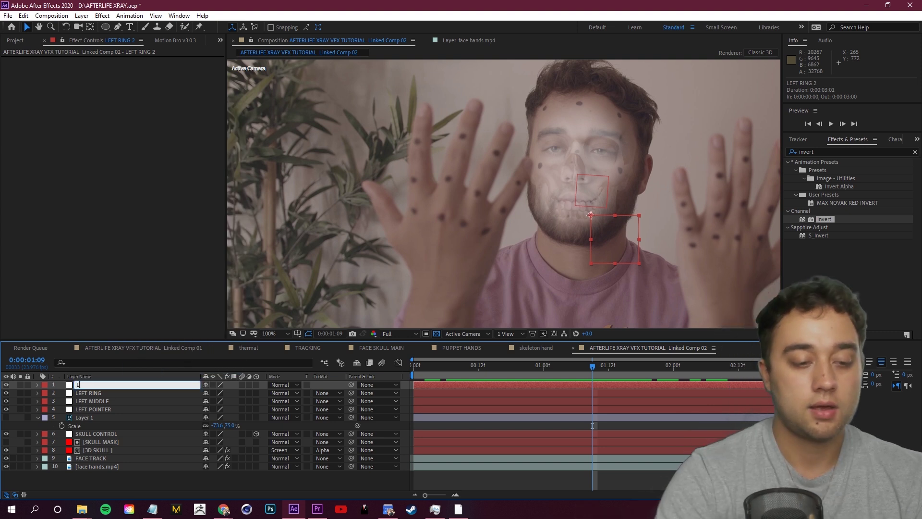
{"action": "type", "text": "EFT PINKY"}
Step: Split the face hands.mp4 layer at 0:00:00:23, where both hands are raised in frame
{"action": "left_click_drag", "start_coordinate": [510, 368], "coordinate": [538, 377]}
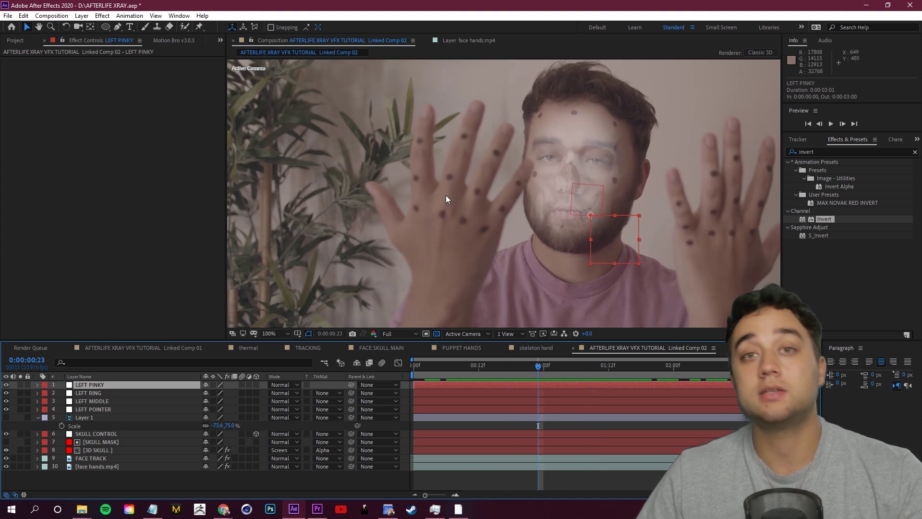
{"action": "left_click_drag", "start_coordinate": [543, 387], "coordinate": [448, 374]}
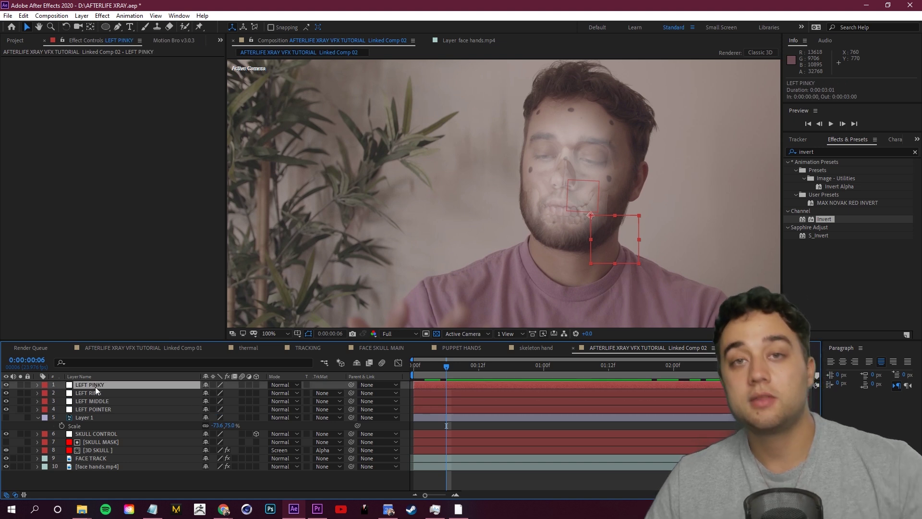
{"action": "left_click_drag", "start_coordinate": [446, 366], "coordinate": [555, 382]}
{"action": "key", "text": "ctrl+z"}
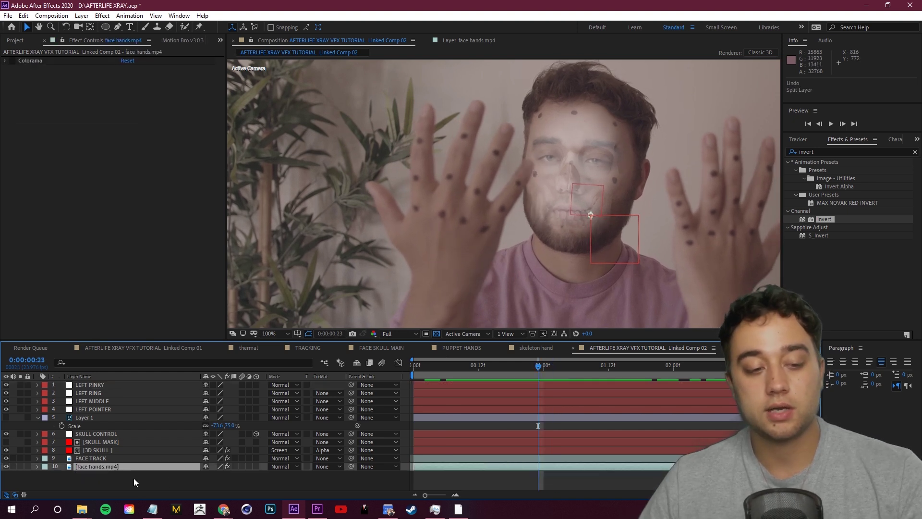
{"action": "key", "text": "ctrl+shift+d"}
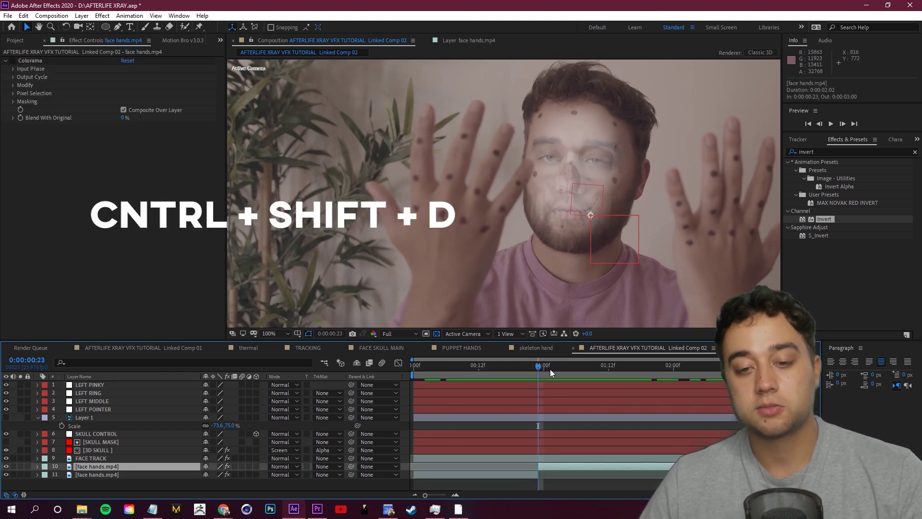
{"action": "left_click_drag", "start_coordinate": [524, 371], "coordinate": [440, 379]}
{"action": "left_click_drag", "start_coordinate": [440, 379], "coordinate": [522, 380]}
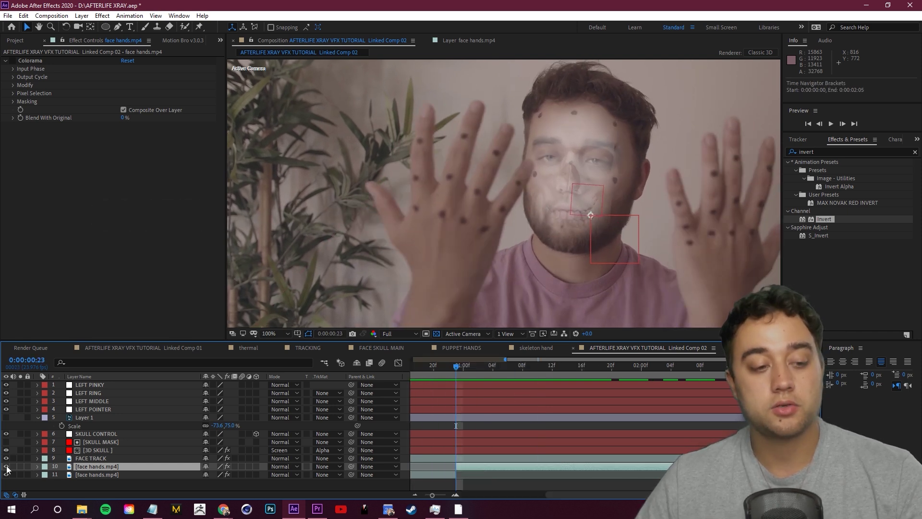
Step: Check which part of the split footage starts at 0:00:00:23 and start Track Motion on that face hands.mp4 layer
{"action": "left_click", "coordinate": [7, 467]}
{"action": "left_click", "coordinate": [6, 466]}
{"action": "right_click", "coordinate": [139, 466]}
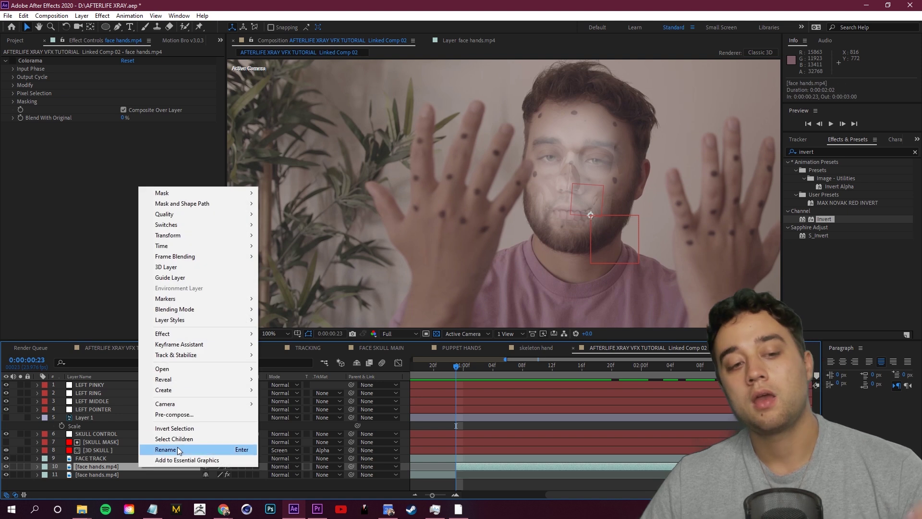
{"action": "mouse_move", "coordinate": [194, 354]}
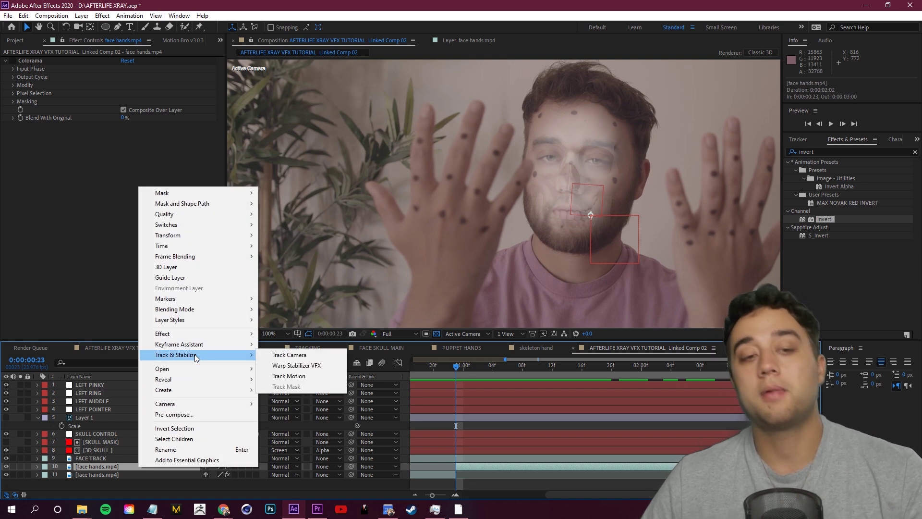
{"action": "left_click", "coordinate": [290, 376]}
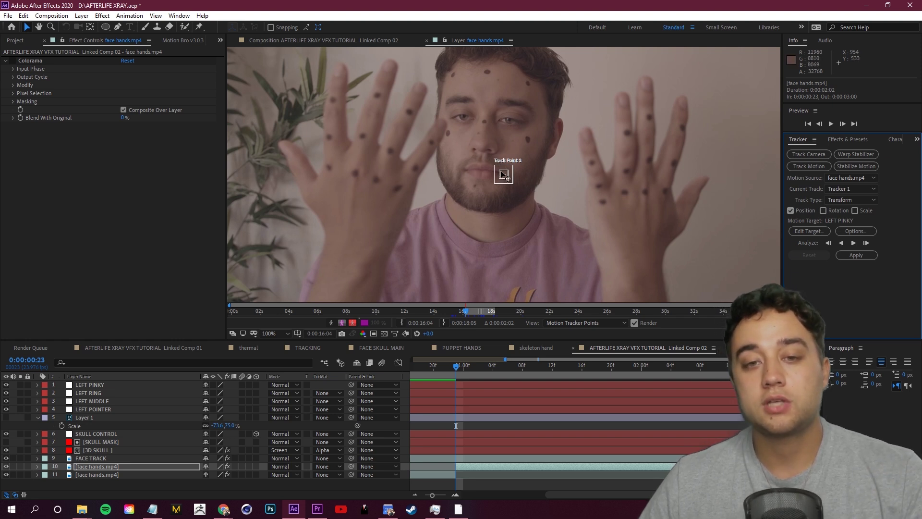
Step: Place Track Point 1 precisely on the dot at the base of the pointer finger of the hand beside the plant
{"action": "left_click_drag", "start_coordinate": [504, 174], "coordinate": [329, 169]}
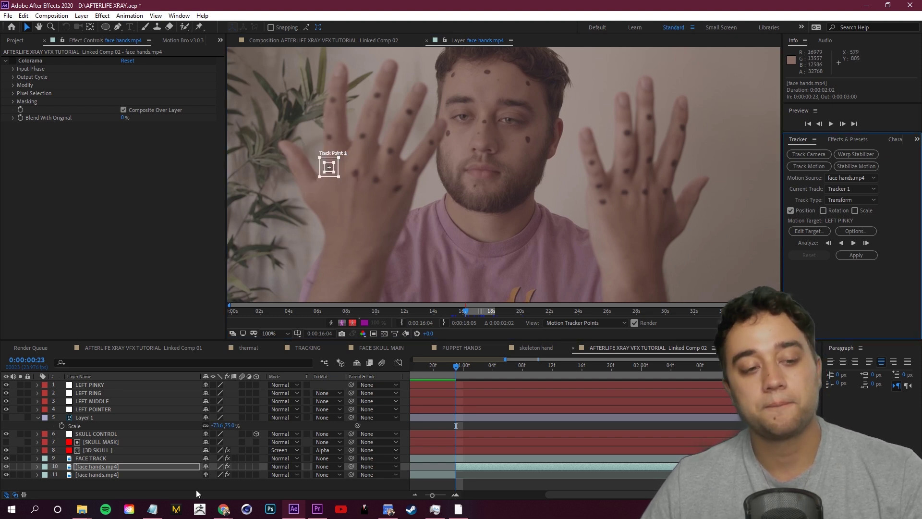
{"action": "scroll", "coordinate": [330, 168], "scroll_direction": "up", "scroll_amount": 1}
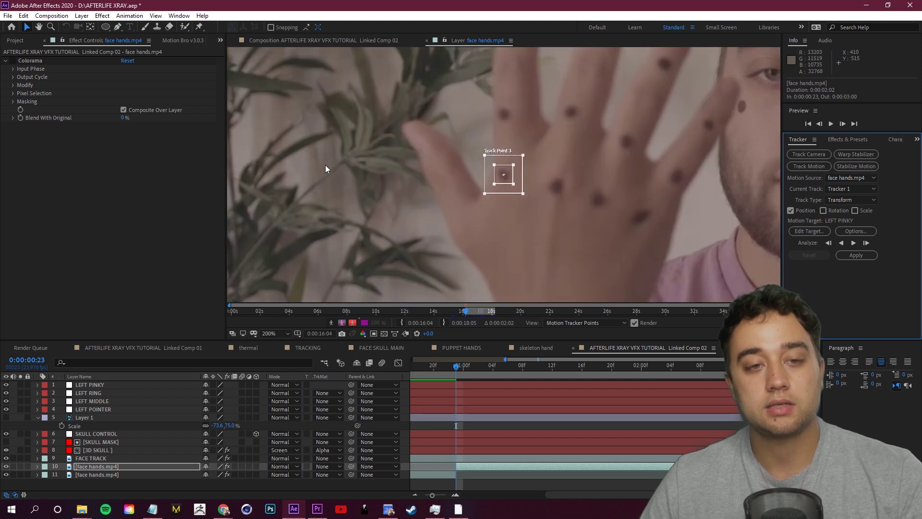
{"action": "left_click_drag", "start_coordinate": [498, 168], "coordinate": [497, 168]}
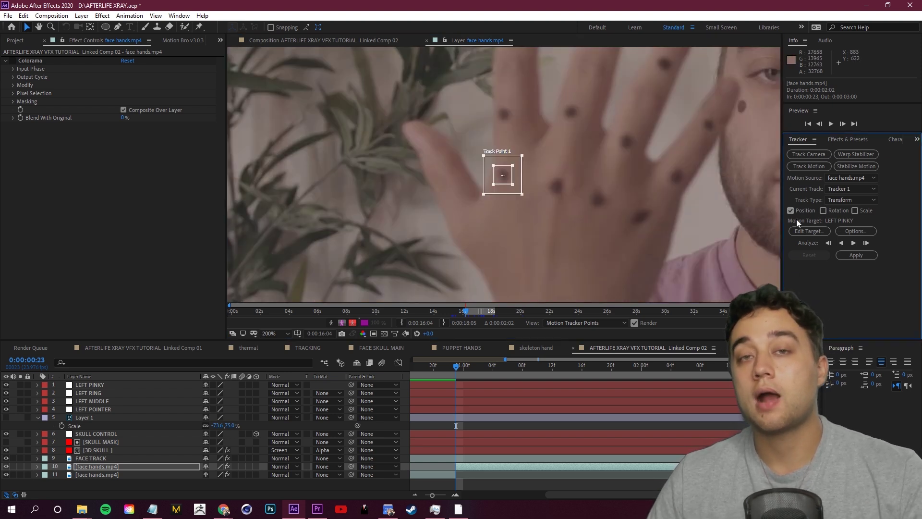
Step: Set the tracker's motion target to the LEFT POINTER null
{"action": "left_click", "coordinate": [811, 232]}
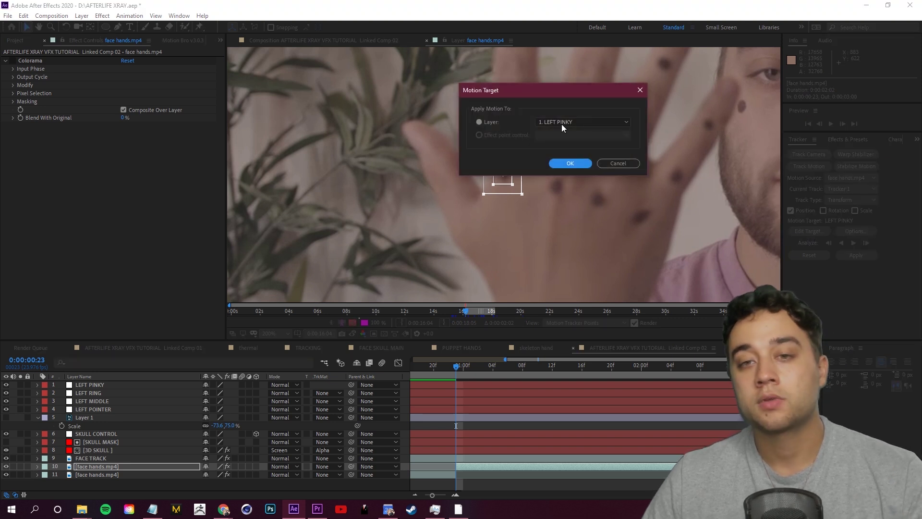
{"action": "left_click_drag", "start_coordinate": [489, 97], "coordinate": [450, 105]}
{"action": "left_click", "coordinate": [483, 130]}
{"action": "left_click", "coordinate": [477, 170]}
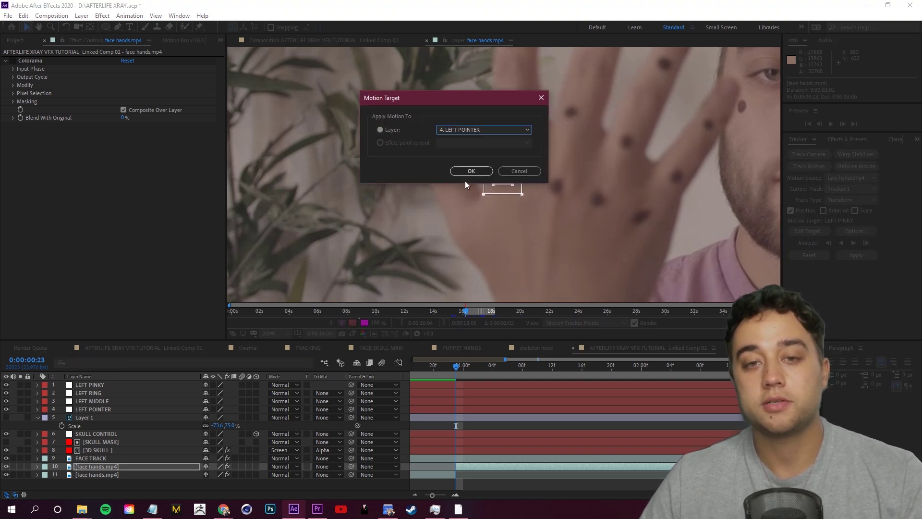
{"action": "left_click", "coordinate": [471, 172]}
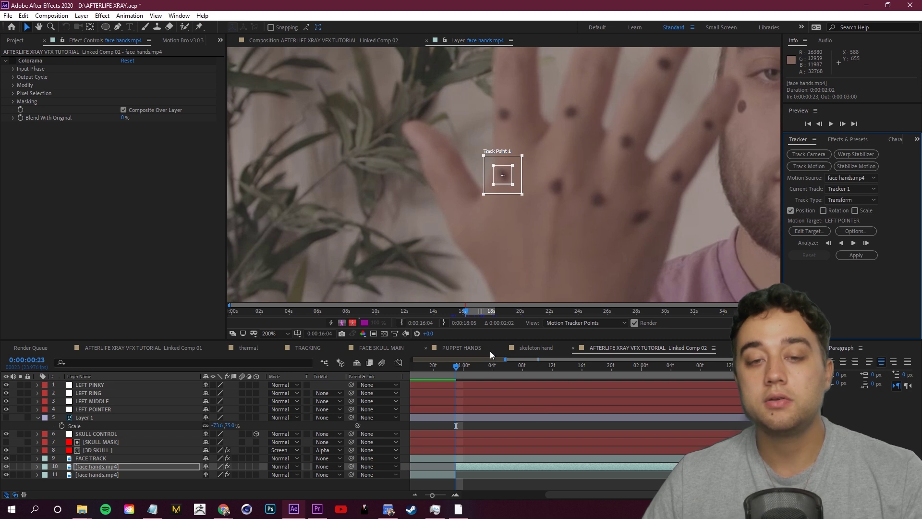
Step: Analyze the pointer dot forward through the clip and apply the track to LEFT POINTER in X and Y
{"action": "left_click", "coordinate": [854, 242]}
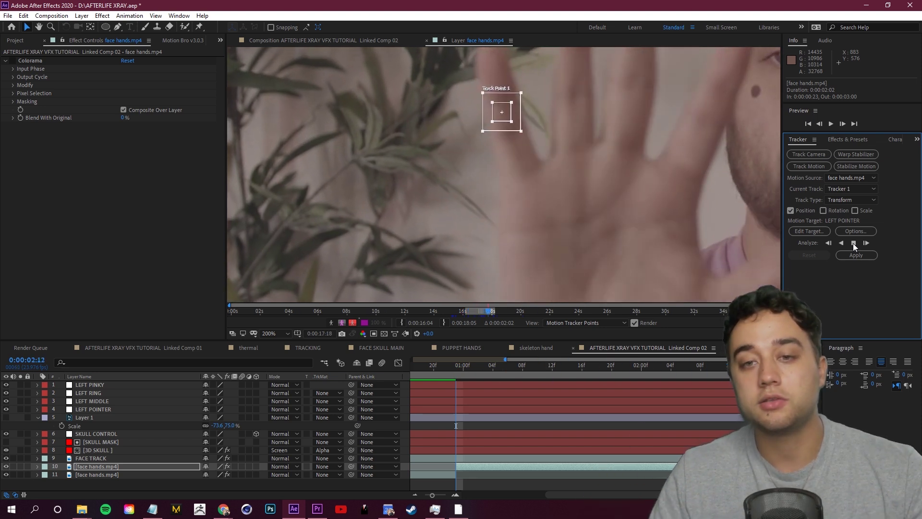
{"action": "left_click_drag", "start_coordinate": [721, 376], "coordinate": [660, 377]}
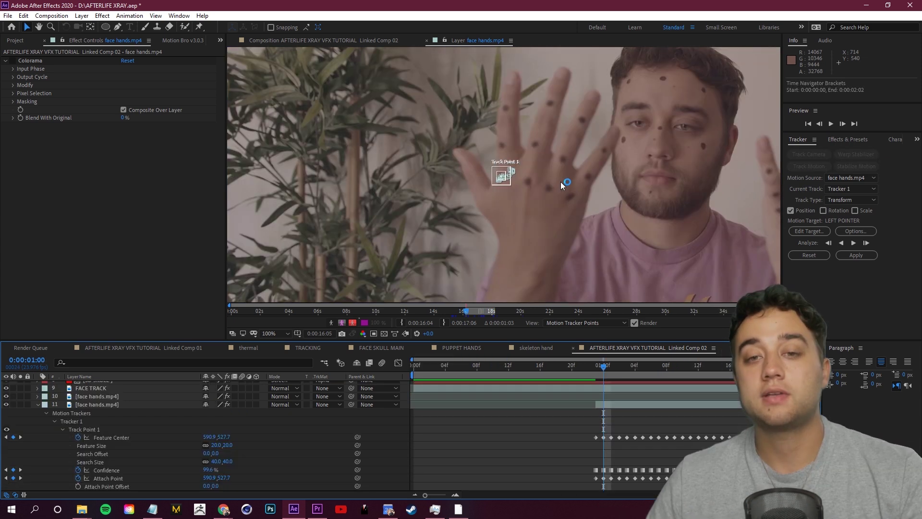
{"action": "left_click", "coordinate": [860, 255]}
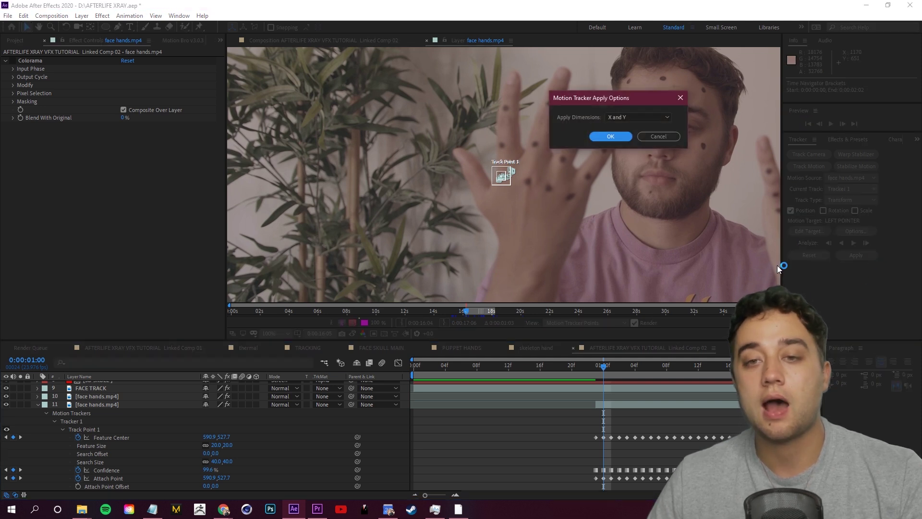
{"action": "left_click", "coordinate": [523, 148]}
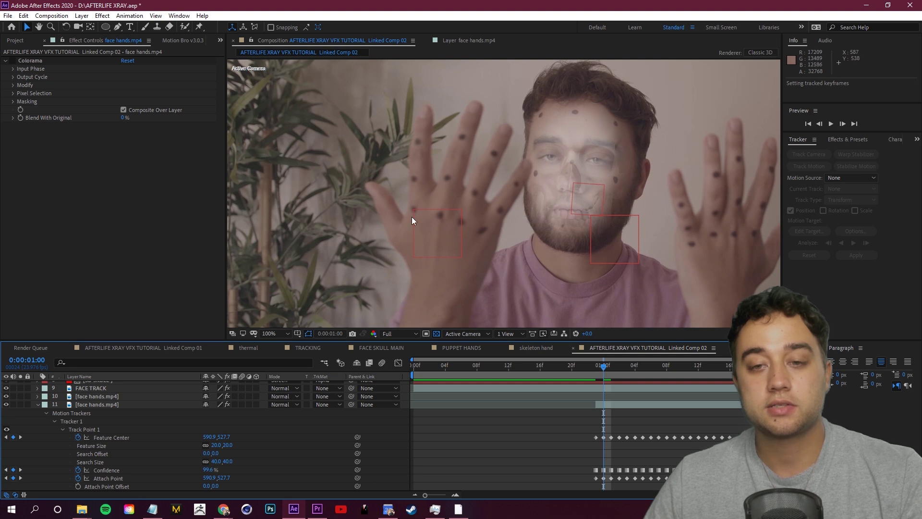
Step: Check the LEFT POINTER null's tracked path, return to 0:00:00:23 and collapse the face hands.mp4 tracker properties
{"action": "scroll", "coordinate": [128, 407], "scroll_direction": "up", "scroll_amount": 3}
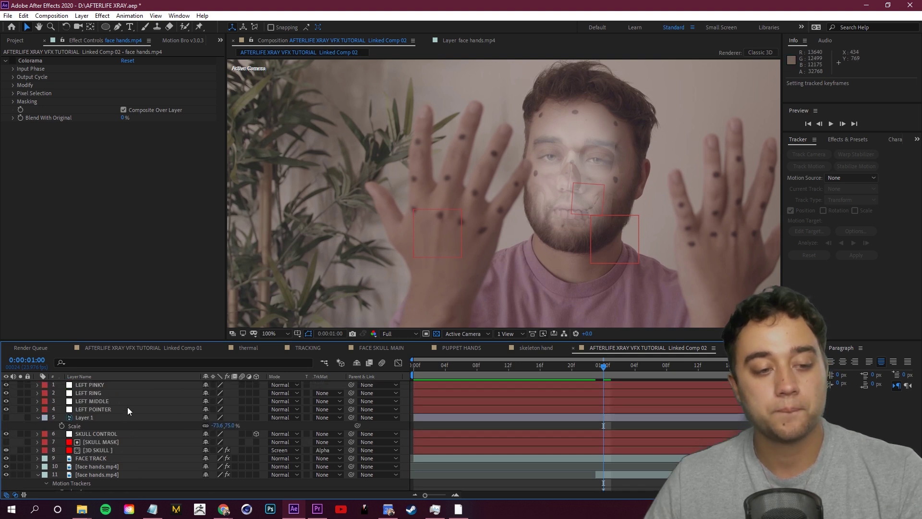
{"action": "left_click", "coordinate": [37, 418]}
{"action": "left_click", "coordinate": [92, 409]}
{"action": "left_click_drag", "start_coordinate": [604, 367], "coordinate": [598, 419]}
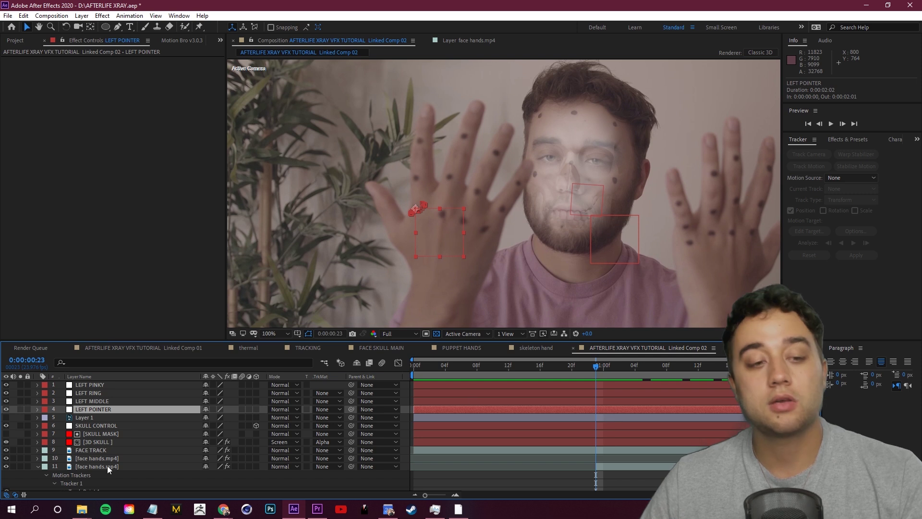
{"action": "left_click", "coordinate": [105, 483]}
{"action": "left_click", "coordinate": [38, 467]}
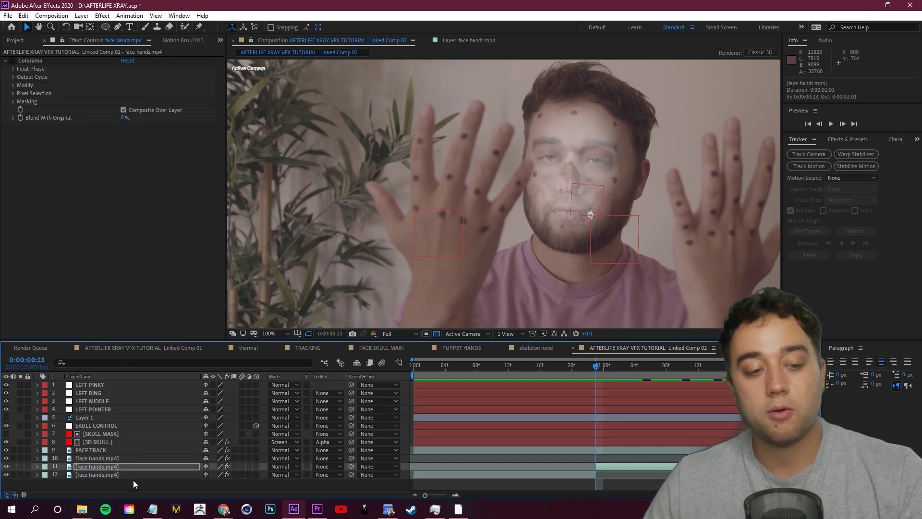
Step: Start a second Track Motion on the face hands.mp4 part starting at 0:00:00:23 and place its track point on the middle finger's knuckle dot
{"action": "left_click", "coordinate": [109, 486]}
{"action": "left_click", "coordinate": [102, 472]}
{"action": "left_click", "coordinate": [98, 466]}
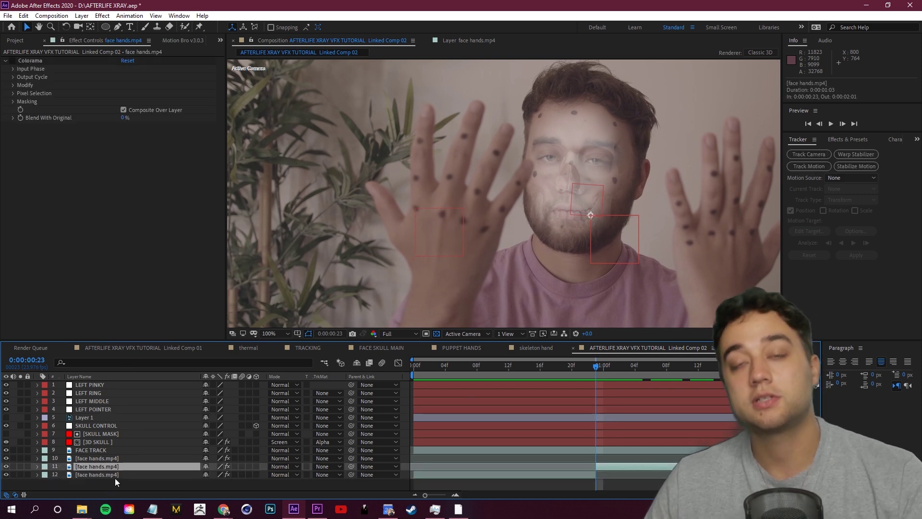
{"action": "right_click", "coordinate": [100, 468]}
{"action": "mouse_move", "coordinate": [160, 355]}
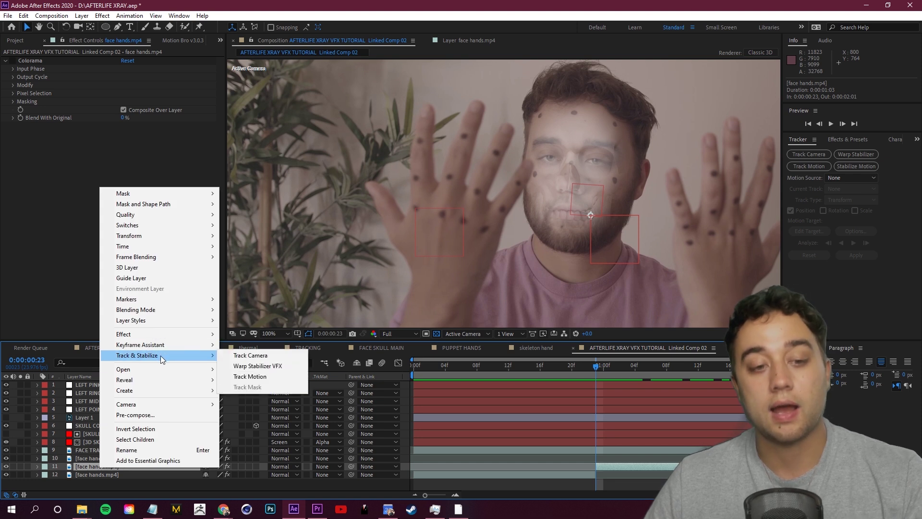
{"action": "left_click", "coordinate": [250, 377]}
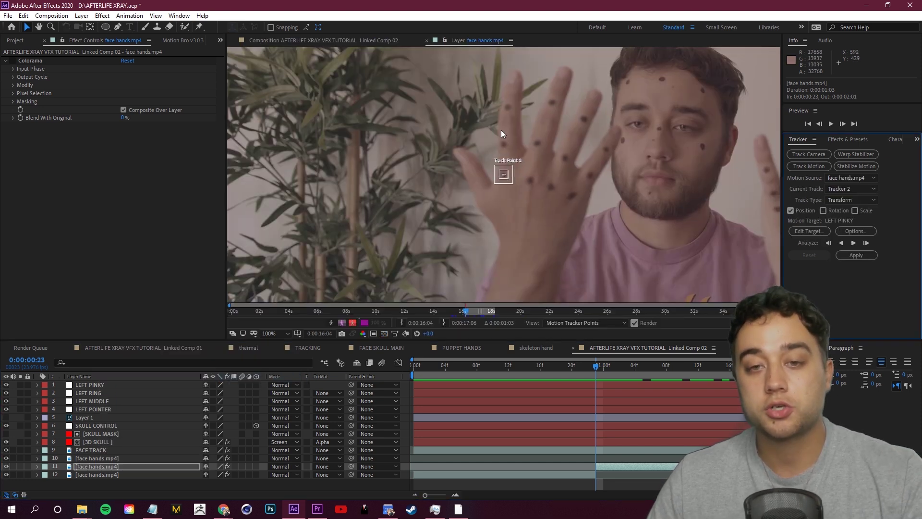
{"action": "scroll", "coordinate": [506, 127], "scroll_direction": "up", "scroll_amount": 1}
{"action": "left_click_drag", "start_coordinate": [558, 193], "coordinate": [555, 192]}
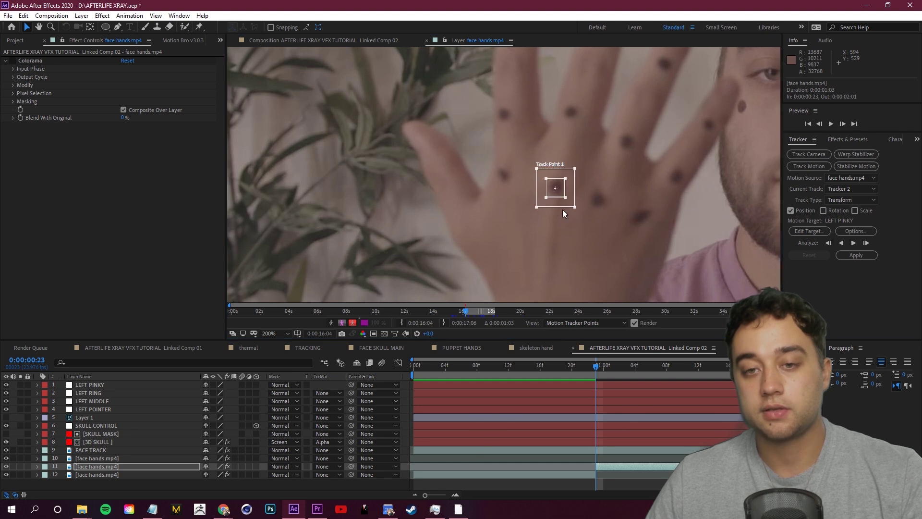
Step: Set Tracker 2's motion target to the LEFT MIDDLE null
{"action": "left_click", "coordinate": [811, 234]}
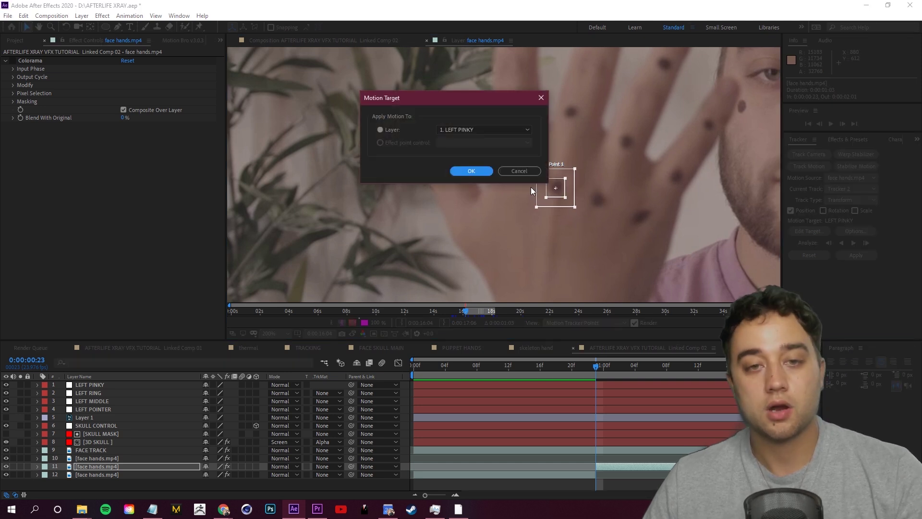
{"action": "left_click", "coordinate": [452, 129]}
{"action": "left_click", "coordinate": [488, 162]}
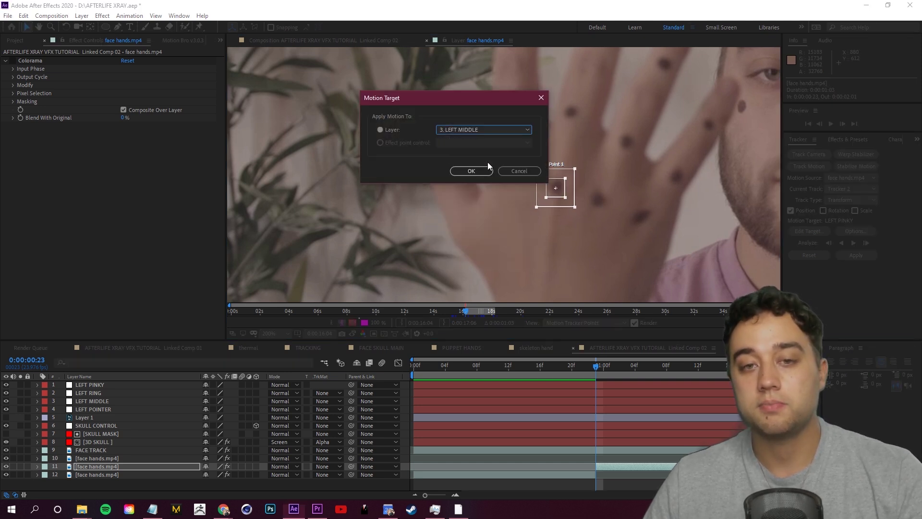
{"action": "left_click", "coordinate": [469, 167]}
Step: Analyze the middle finger dot forward and apply the track to LEFT MIDDLE in X and Y
{"action": "left_click", "coordinate": [854, 243]}
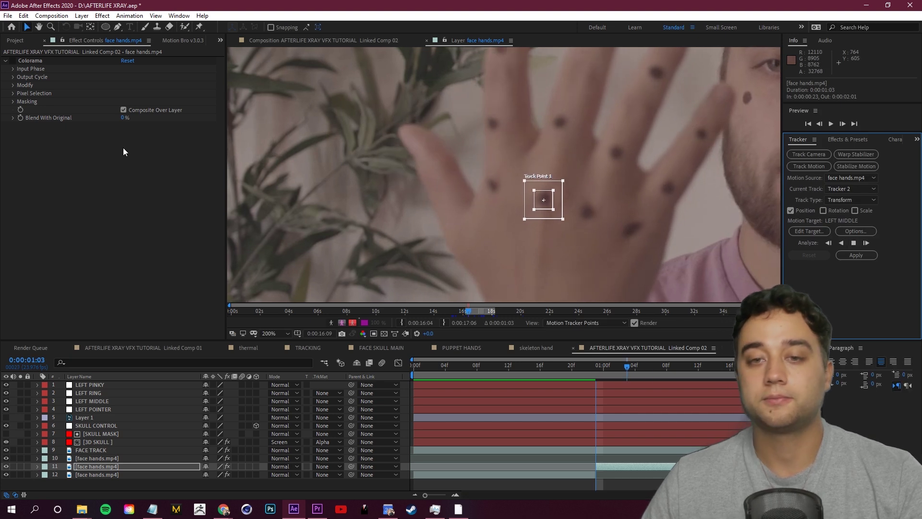
{"action": "left_click", "coordinate": [857, 255]}
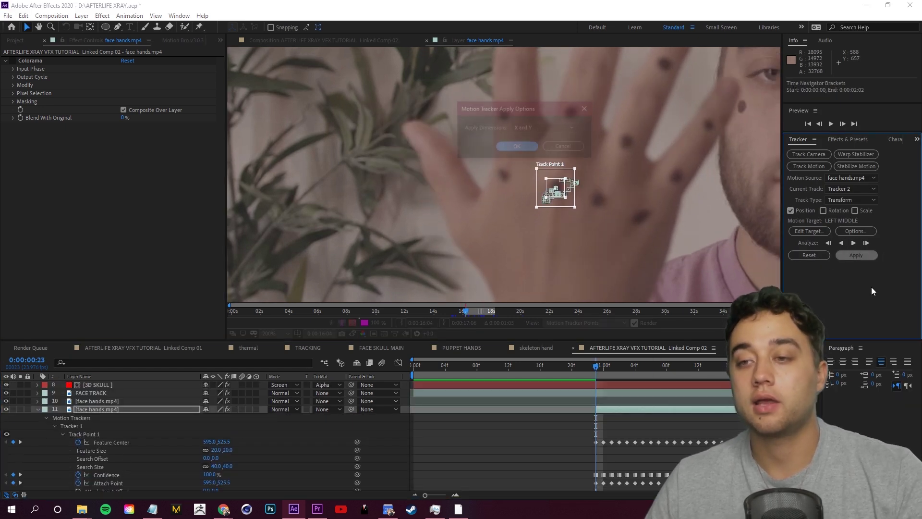
{"action": "left_click", "coordinate": [521, 148]}
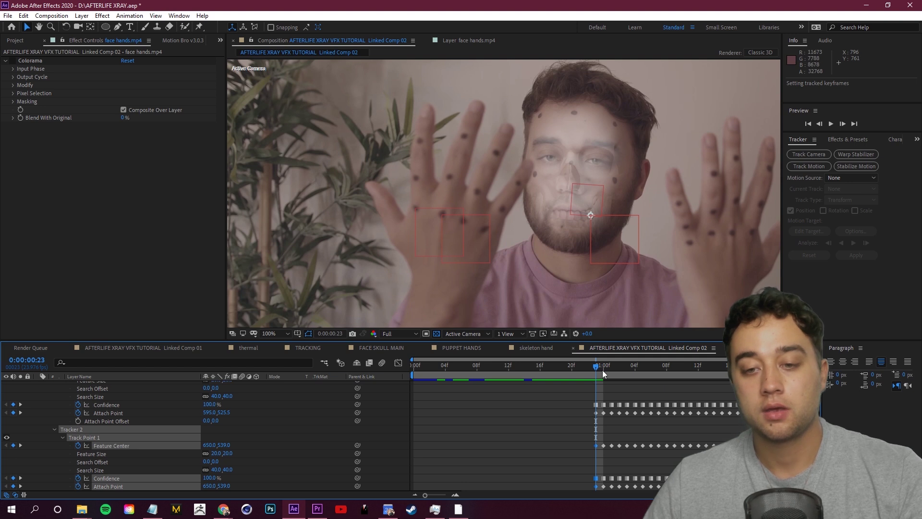
Step: Collapse the face hands.mp4 tracker properties and scrub from 0:00:00:23 to 0:00:01:03 to check how the nulls follow the fingers
{"action": "left_click_drag", "start_coordinate": [604, 367], "coordinate": [590, 405]}
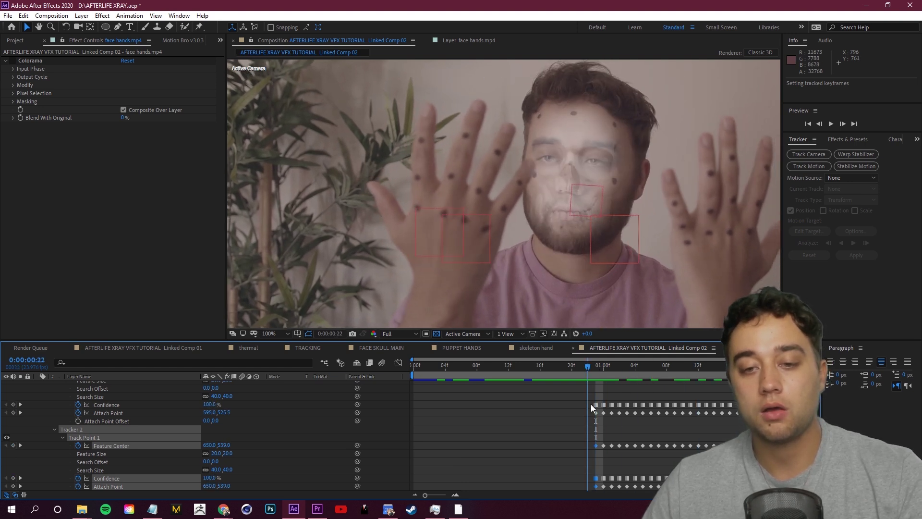
{"action": "scroll", "coordinate": [31, 408], "scroll_direction": "up", "scroll_amount": 2}
{"action": "left_click", "coordinate": [34, 401]}
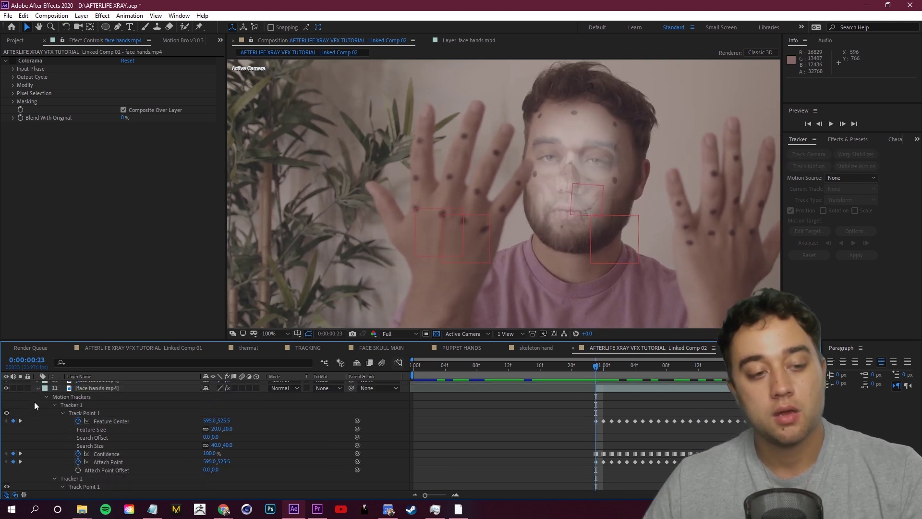
{"action": "left_click", "coordinate": [35, 390]}
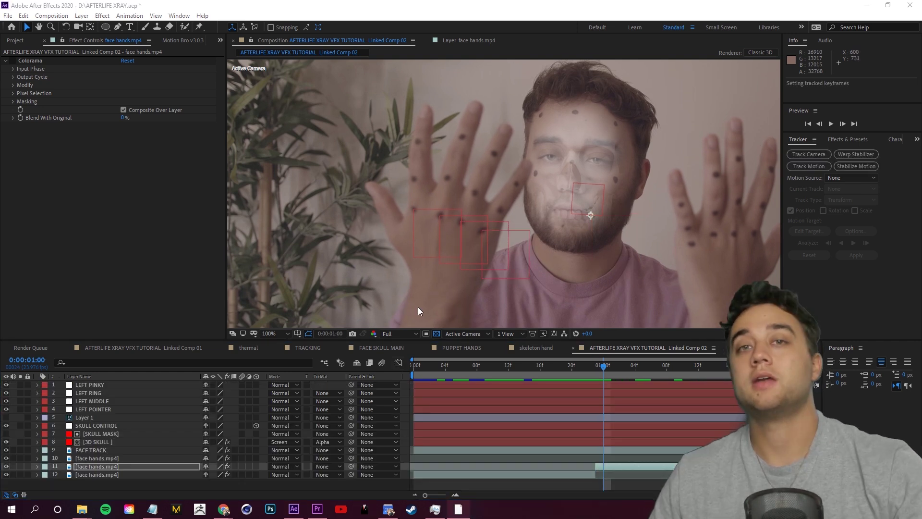
{"action": "left_click_drag", "start_coordinate": [603, 368], "coordinate": [628, 393]}
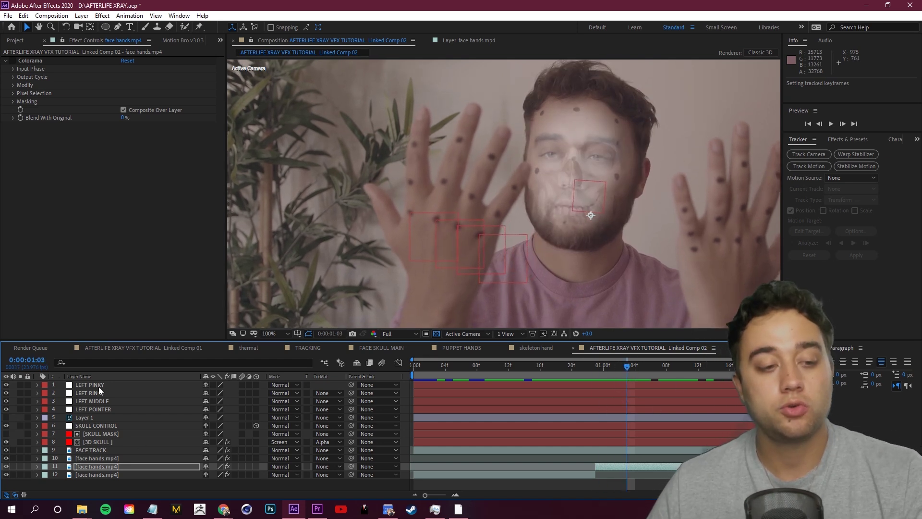
Step: Rename Layer 1 as SKELETON HAND and make it visible
{"action": "left_click", "coordinate": [91, 417]}
{"action": "key", "text": "Return"}
{"action": "type", "text": "SKELETON HAND"}
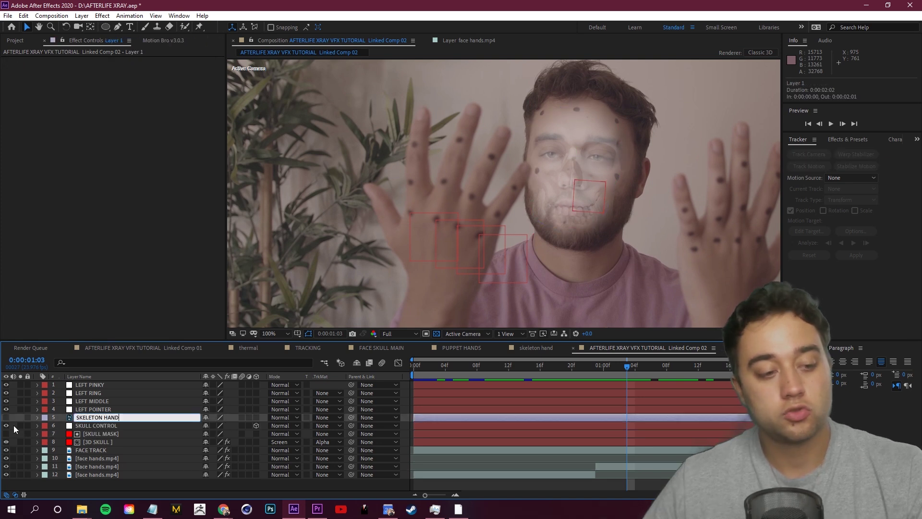
{"action": "left_click", "coordinate": [6, 417]}
Step: Split the SKELETON HAND layer at 0:00:00:23 and delete the part before that time
{"action": "left_click_drag", "start_coordinate": [627, 367], "coordinate": [599, 382]}
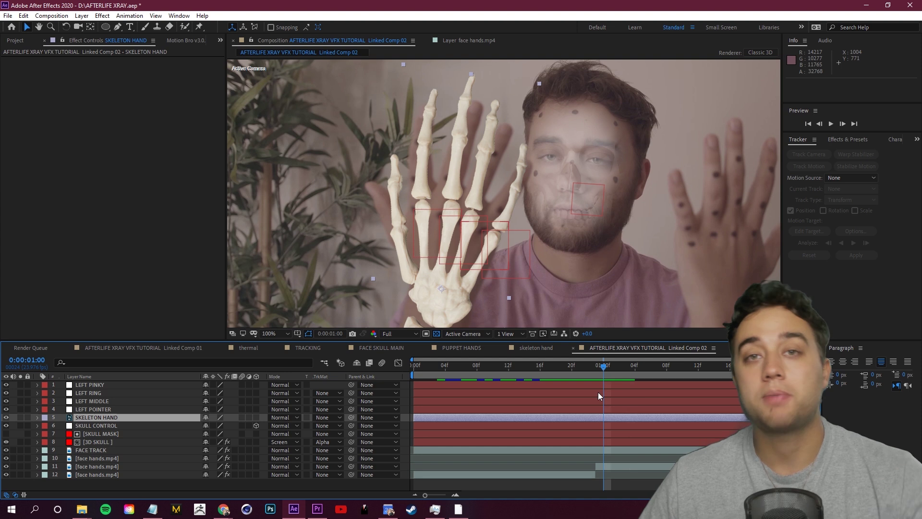
{"action": "left_click_drag", "start_coordinate": [609, 381], "coordinate": [595, 381]}
{"action": "left_click", "coordinate": [114, 426]}
{"action": "left_click", "coordinate": [610, 416]}
{"action": "key", "text": "ctrl+shift+d"}
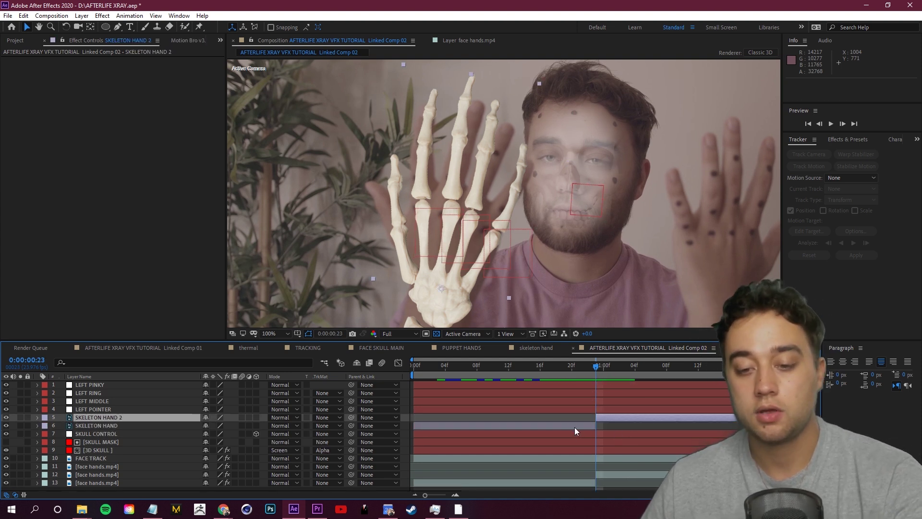
{"action": "left_click", "coordinate": [575, 427]}
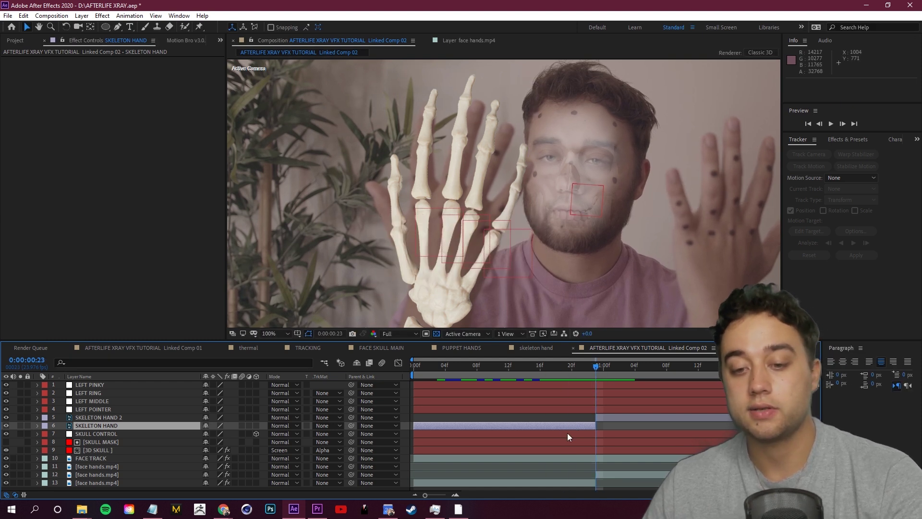
{"action": "key", "text": "Delete"}
Step: Add Puppet position pins to SKELETON HAND 2 at the pointer, middle, ring and pinky knuckles, and enlarge the timeline area to show the Puppet properties
{"action": "left_click", "coordinate": [617, 418]}
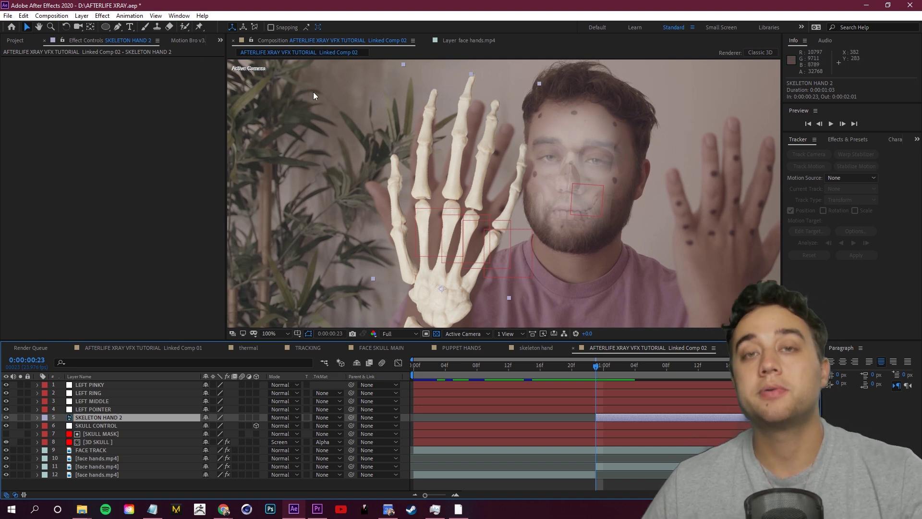
{"action": "left_click", "coordinate": [198, 28]}
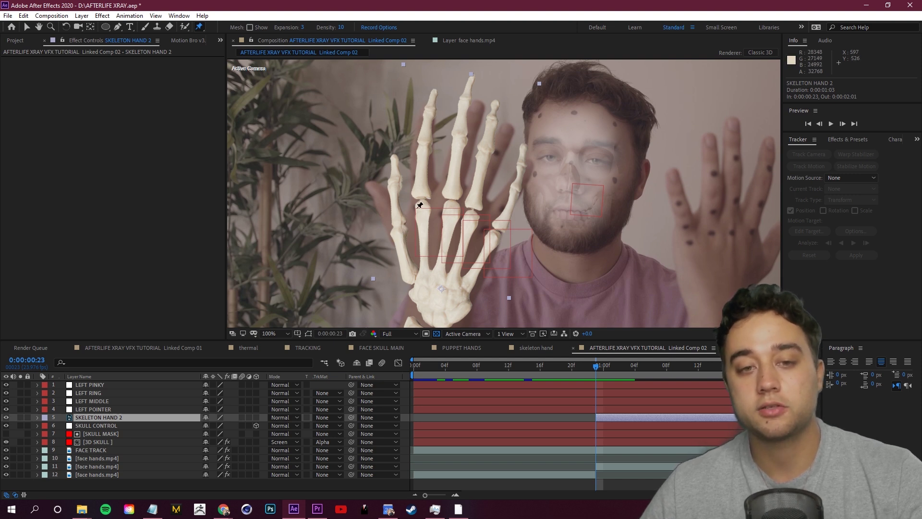
{"action": "left_click", "coordinate": [420, 207]}
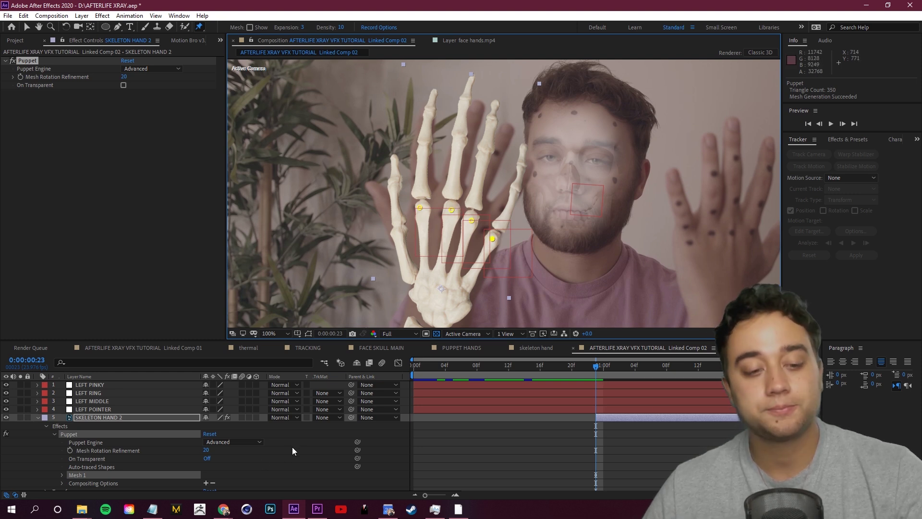
{"action": "scroll", "coordinate": [291, 445], "scroll_direction": "down", "scroll_amount": 2}
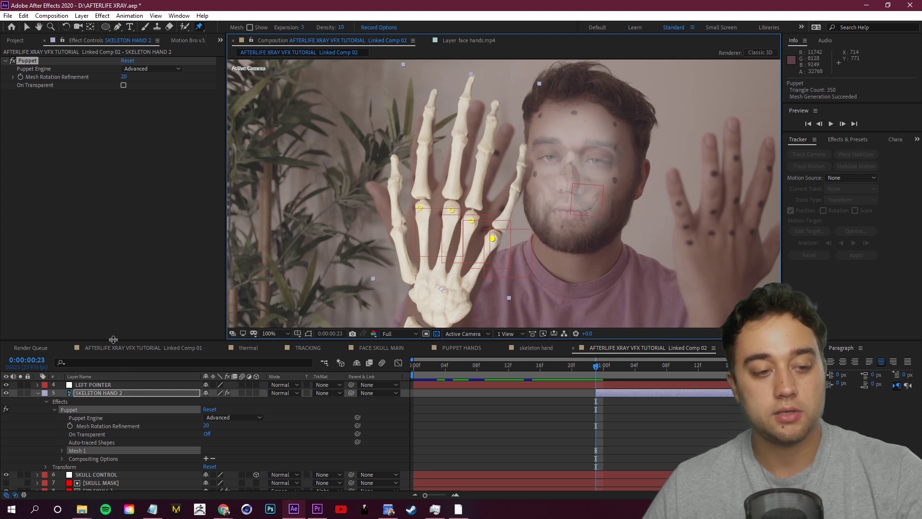
{"action": "left_click_drag", "start_coordinate": [112, 339], "coordinate": [111, 323]}
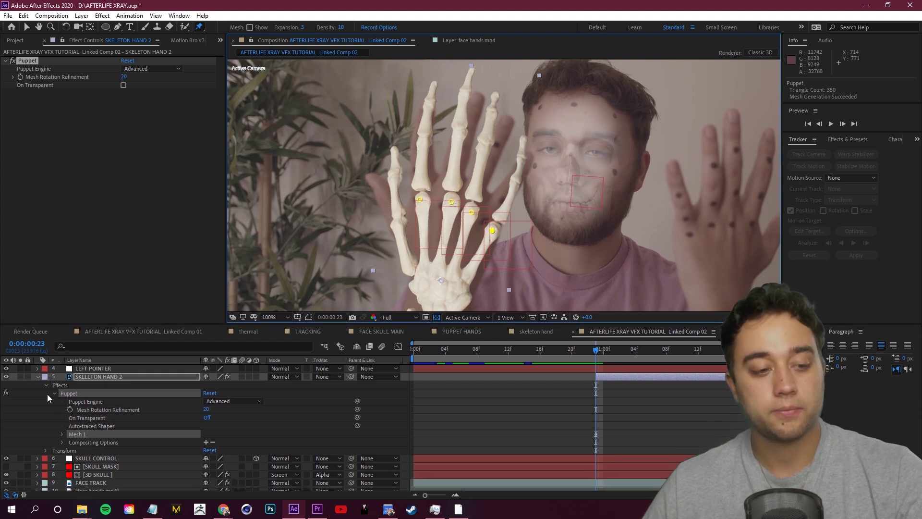
Step: Expand the Puppet effect's Mesh 1 and Deform groups on SKELETON HAND 2 to list the four puppet pins
{"action": "left_click", "coordinate": [54, 393]}
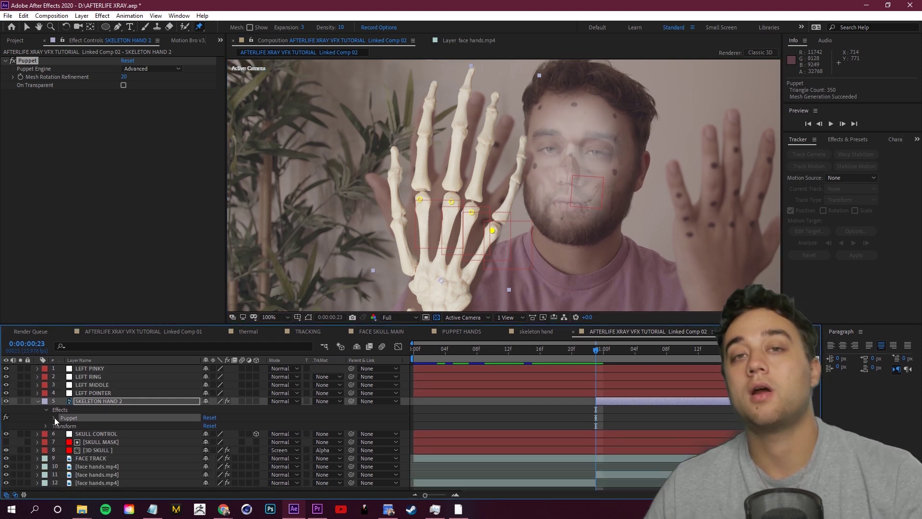
{"action": "left_click", "coordinate": [53, 418]}
{"action": "left_click", "coordinate": [62, 459]}
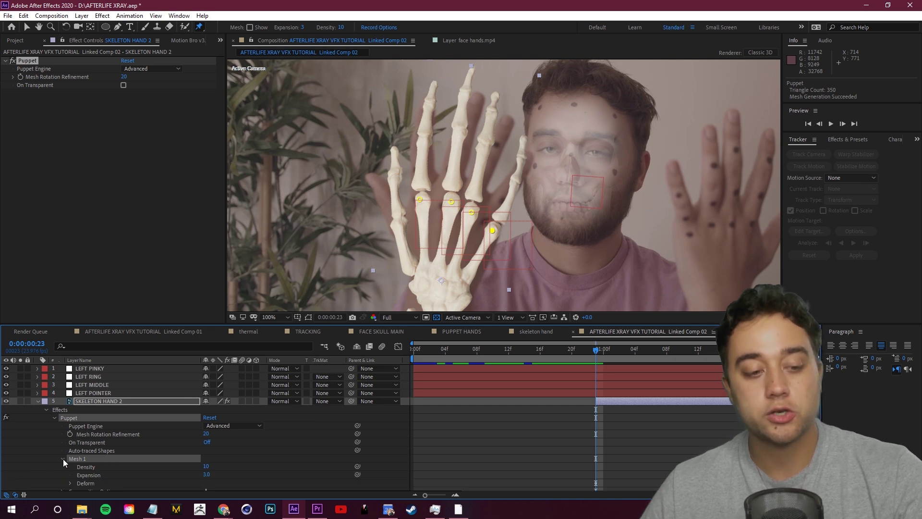
{"action": "scroll", "coordinate": [39, 452], "scroll_direction": "down", "scroll_amount": 2}
{"action": "left_click", "coordinate": [71, 435]}
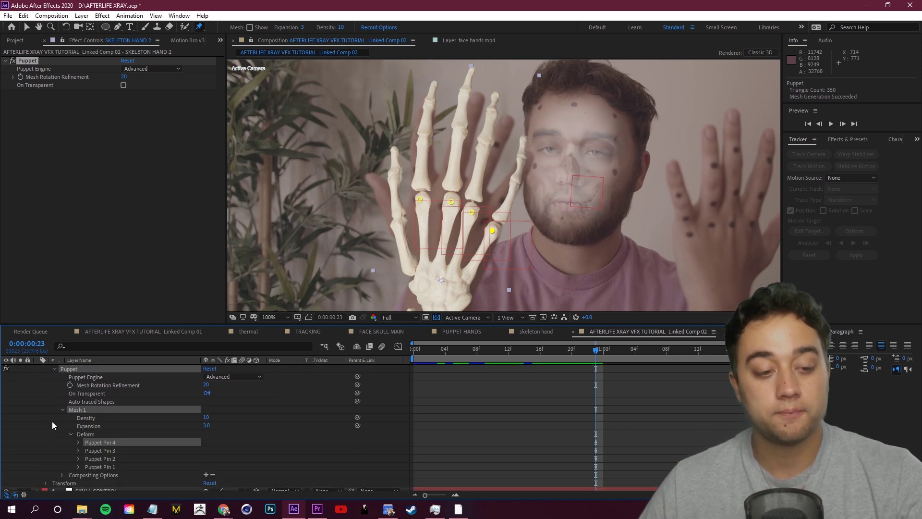
{"action": "scroll", "coordinate": [96, 436], "scroll_direction": "down", "scroll_amount": 1}
Step: Select the puppet pins one after another to identify which knuckle each pin controls, ending on Puppet Pin 1
{"action": "left_click", "coordinate": [104, 442]}
{"action": "left_click", "coordinate": [102, 435]}
{"action": "left_click", "coordinate": [101, 426]}
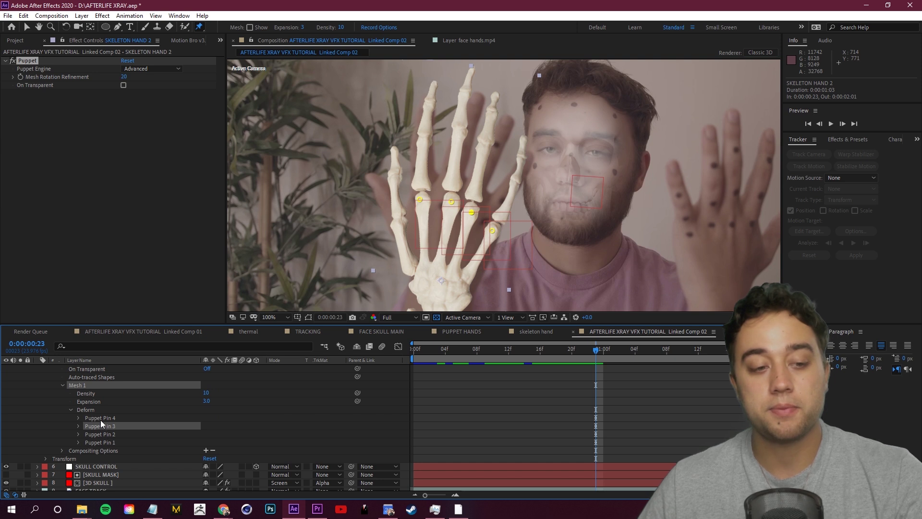
{"action": "left_click", "coordinate": [102, 442]}
{"action": "left_click", "coordinate": [106, 434]}
{"action": "left_click", "coordinate": [104, 426]}
{"action": "left_click", "coordinate": [103, 418]}
{"action": "left_click", "coordinate": [104, 442]}
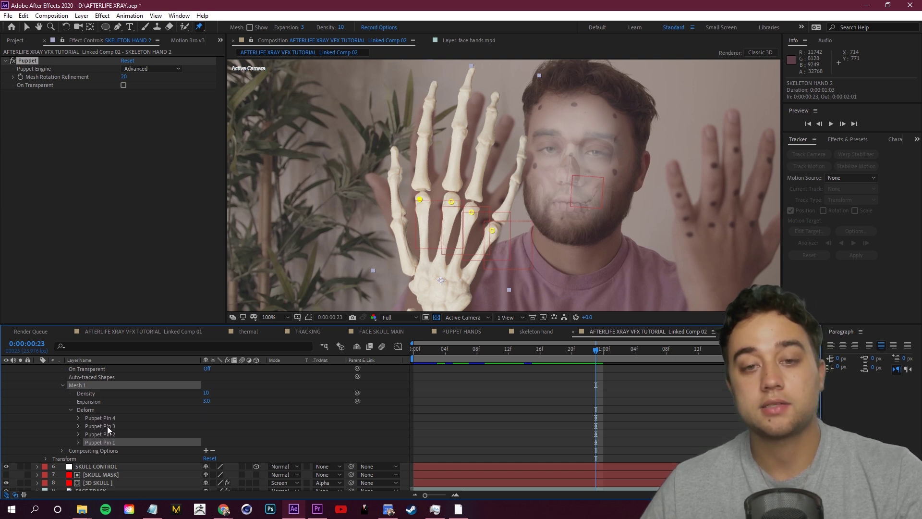
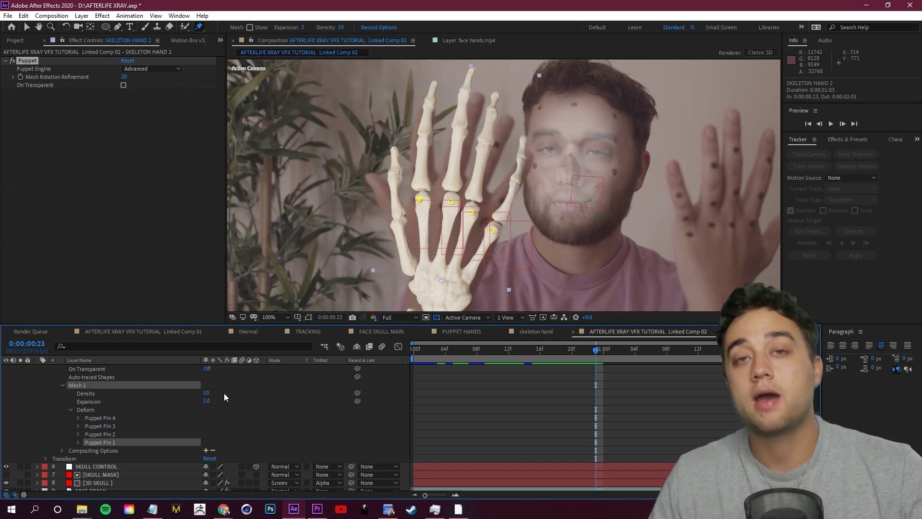
Step: Rename Puppet Pin 1 as POINTER
{"action": "right_click", "coordinate": [105, 442]}
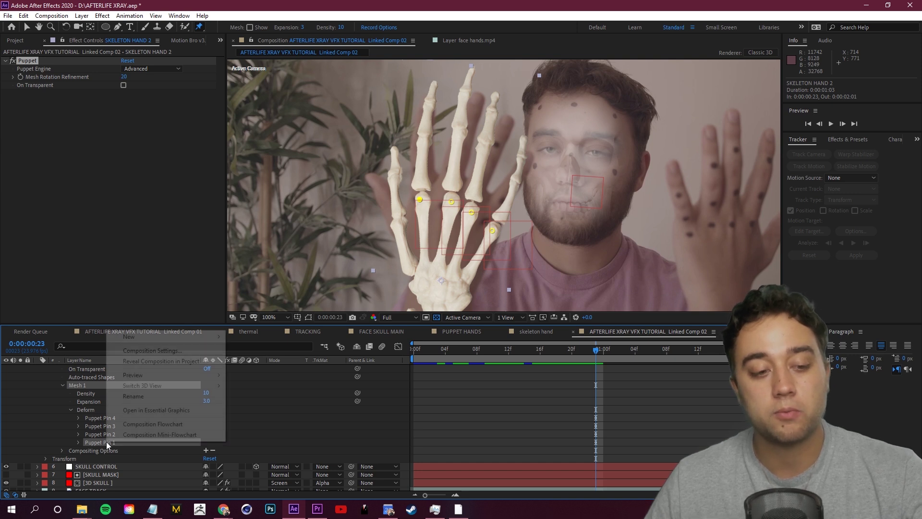
{"action": "left_click", "coordinate": [143, 396]}
{"action": "type", "text": "POINTE"}
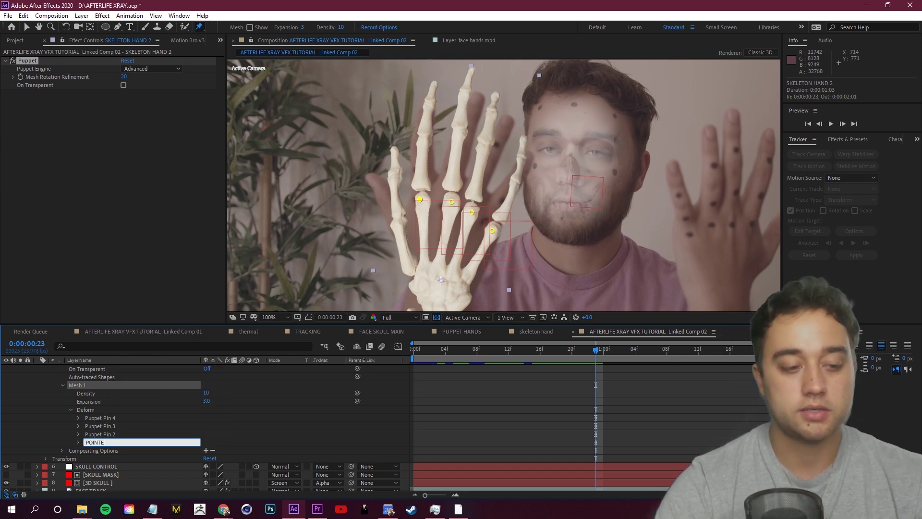
{"action": "type", "text": "R"}
{"action": "key", "text": "Return"}
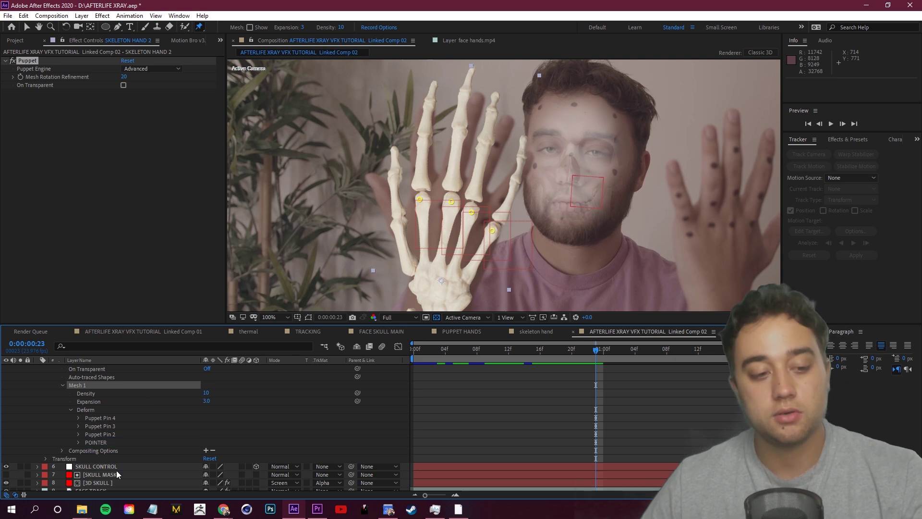
Step: Expand the POINTER pin and set its pin type to Advanced
{"action": "left_click", "coordinate": [78, 443]}
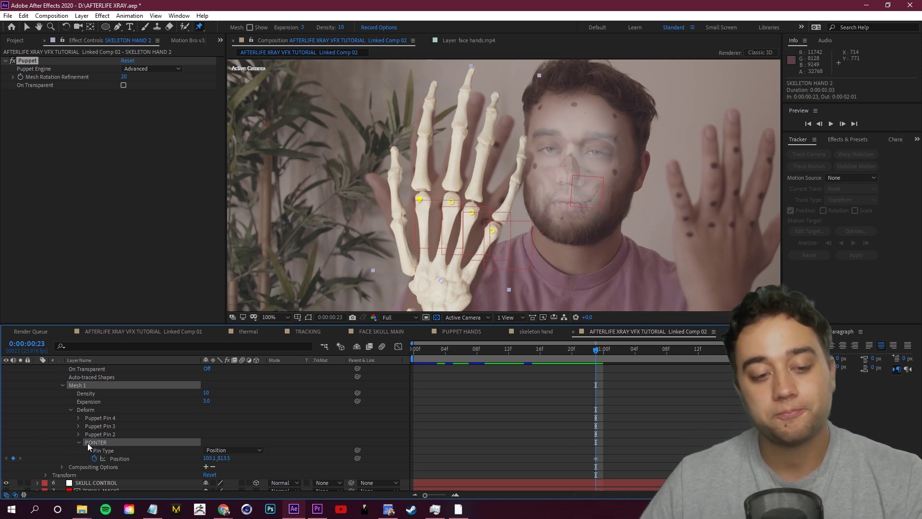
{"action": "left_click", "coordinate": [235, 451]}
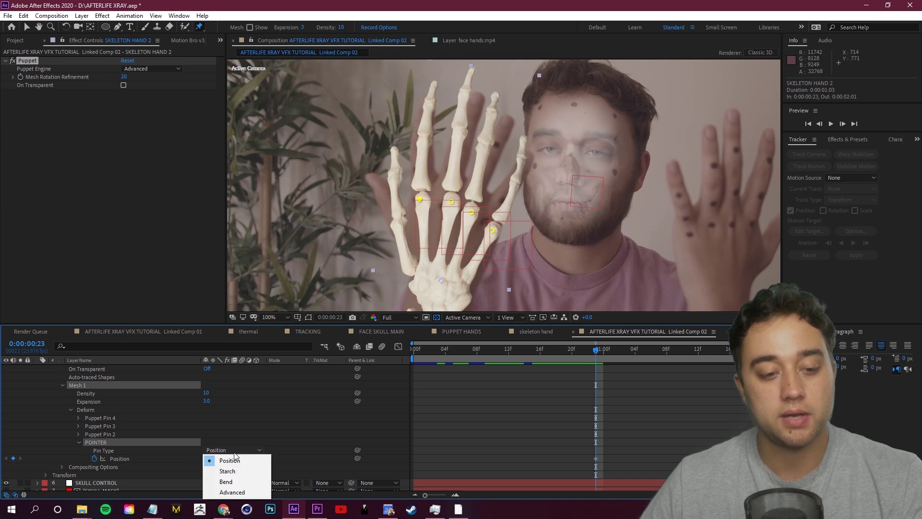
{"action": "left_click", "coordinate": [242, 493]}
{"action": "scroll", "coordinate": [85, 395], "scroll_direction": "down", "scroll_amount": 2}
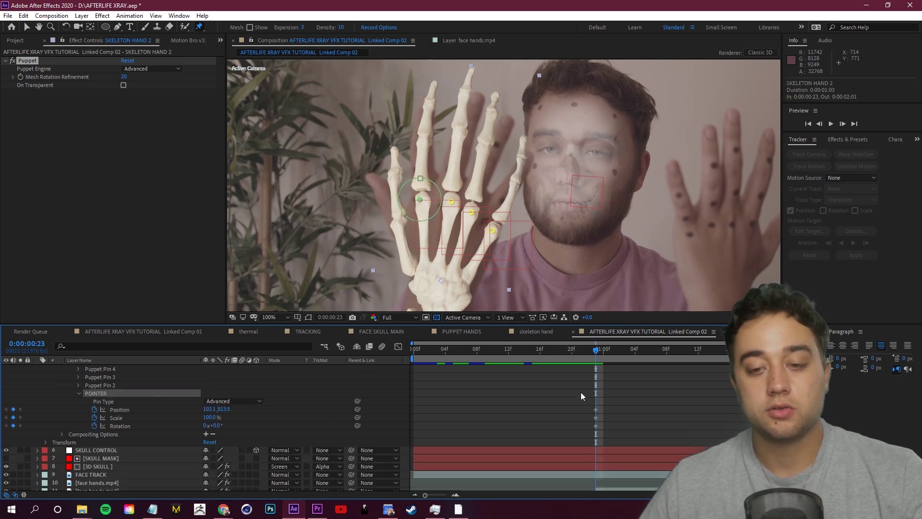
{"action": "scroll", "coordinate": [595, 367], "scroll_direction": "up", "scroll_amount": 1}
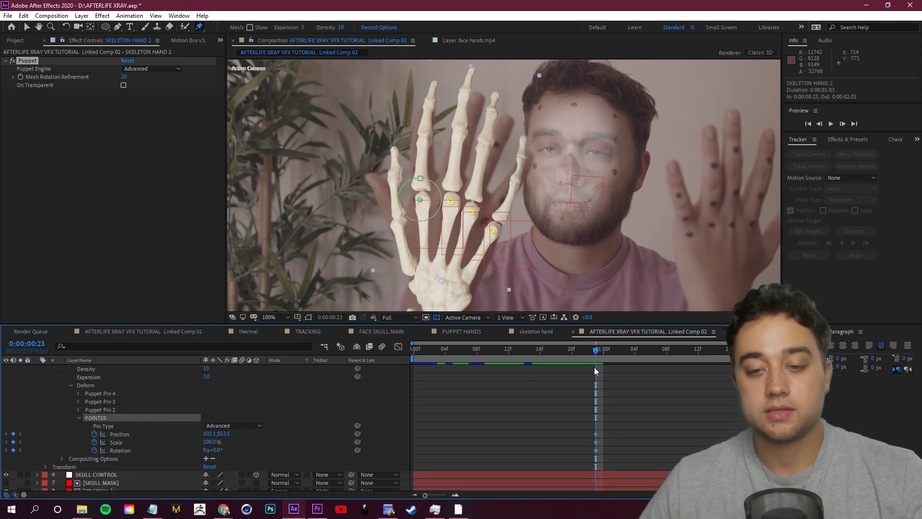
Step: Add a Position expression to the POINTER pin: n=thisComp.layer("LEFT POINTER "), nullpos=n.toComp(n.anchorPoint); fromComp(nullpos);
{"action": "left_click", "coordinate": [95, 434], "text": "alt"}
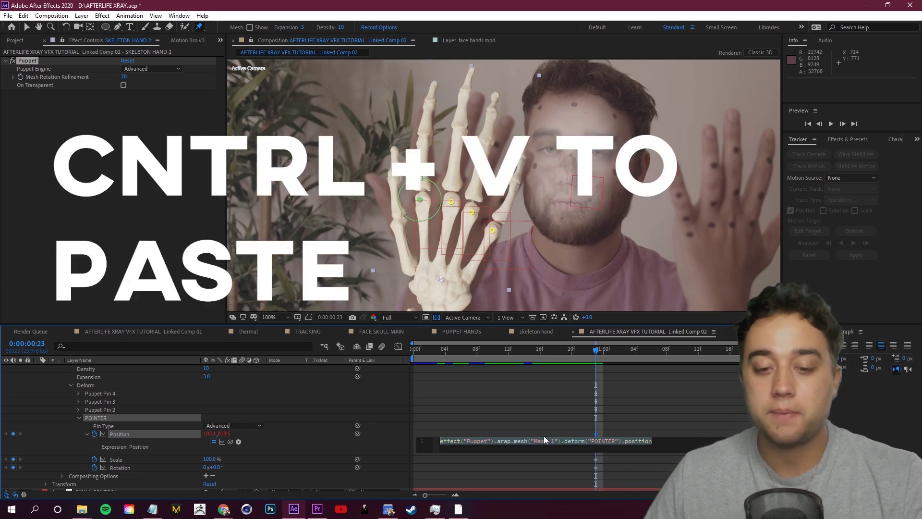
{"action": "scroll", "coordinate": [573, 446], "scroll_direction": "up", "scroll_amount": 1}
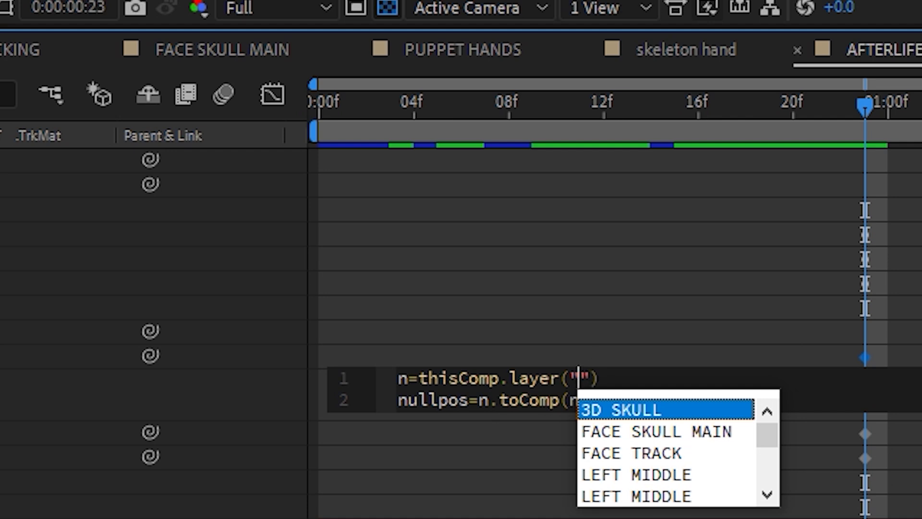
{"action": "scroll", "coordinate": [773, 450], "scroll_direction": "down", "scroll_amount": 3}
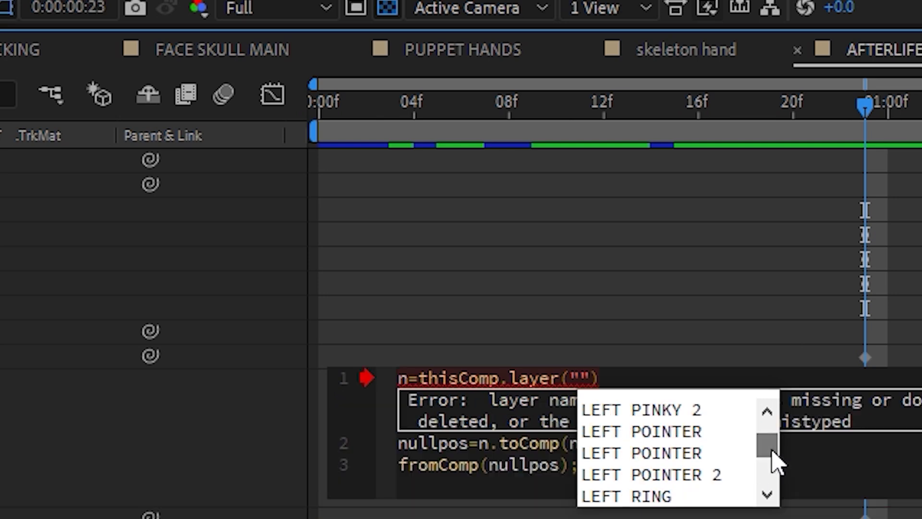
{"action": "left_click", "coordinate": [658, 454]}
{"action": "left_click", "coordinate": [906, 351]}
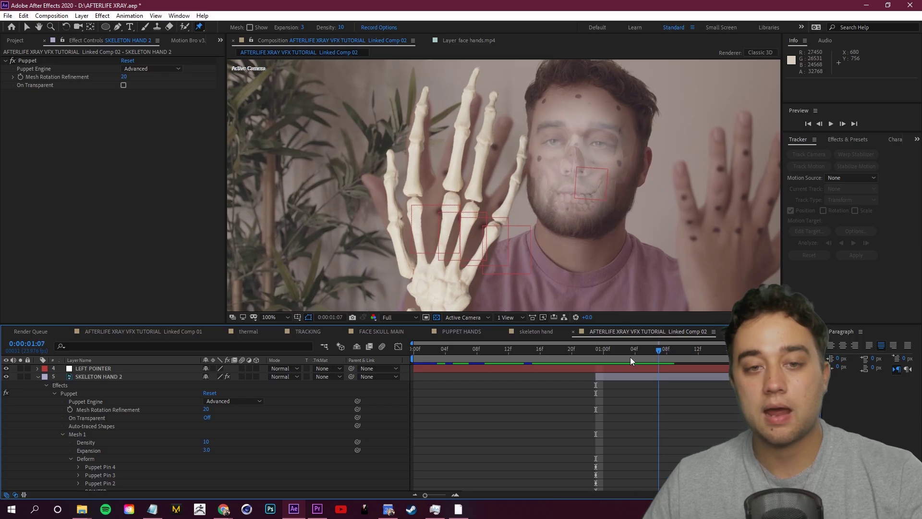
Step: Scrub between 0:00:00:23 and 0:00:01:16 to check how the pointer knuckle follows its null, ending at 0:00:00:23
{"action": "left_click_drag", "start_coordinate": [630, 356], "coordinate": [595, 375]}
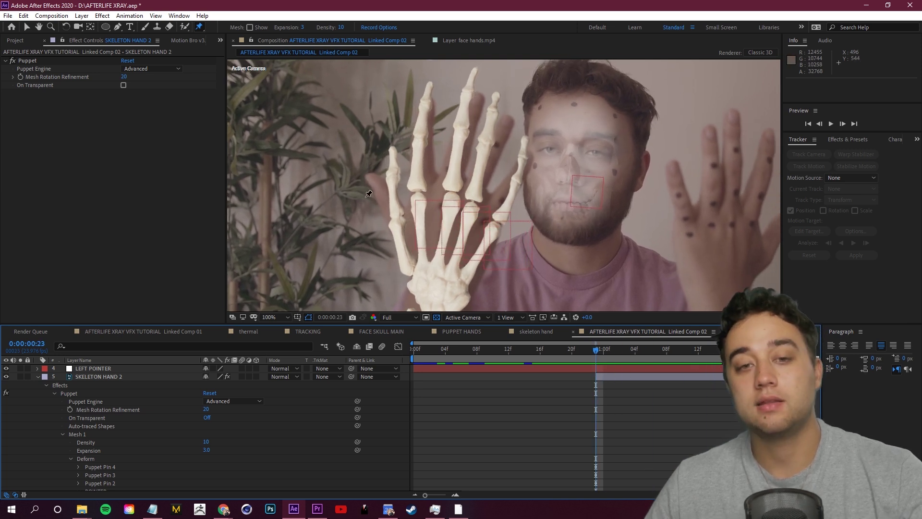
{"action": "left_click_drag", "start_coordinate": [601, 351], "coordinate": [770, 392]}
{"action": "key", "text": "Page_Up"}
{"action": "key", "text": "Page_Up"}
{"action": "key", "text": "Page_Up"}
{"action": "key", "text": "Page_Up"}
{"action": "key", "text": "Page_Up"}
{"action": "key", "text": "Page_Up"}
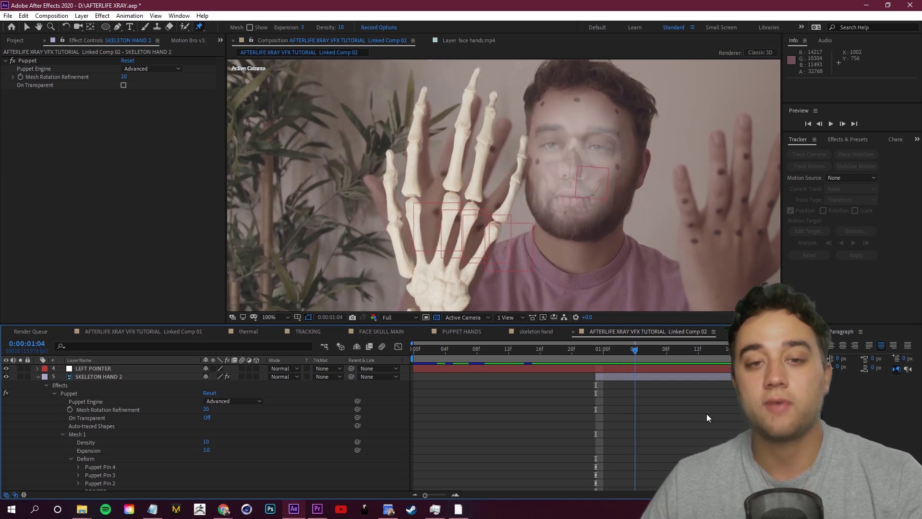
{"action": "key", "text": "Page_Down"}
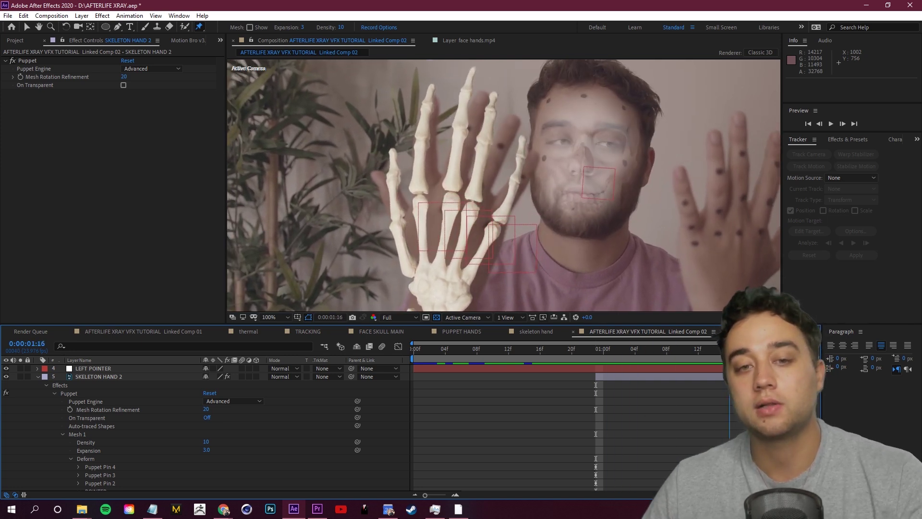
{"action": "key", "text": "Page_Up"}
{"action": "key", "text": "Page_Up"}
{"action": "key", "text": "Page_Up"}
{"action": "key", "text": "Page_Up"}
{"action": "key", "text": "Page_Up"}
{"action": "key", "text": "Page_Up"}
{"action": "key", "text": "Page_Up"}
{"action": "key", "text": "Page_Up"}
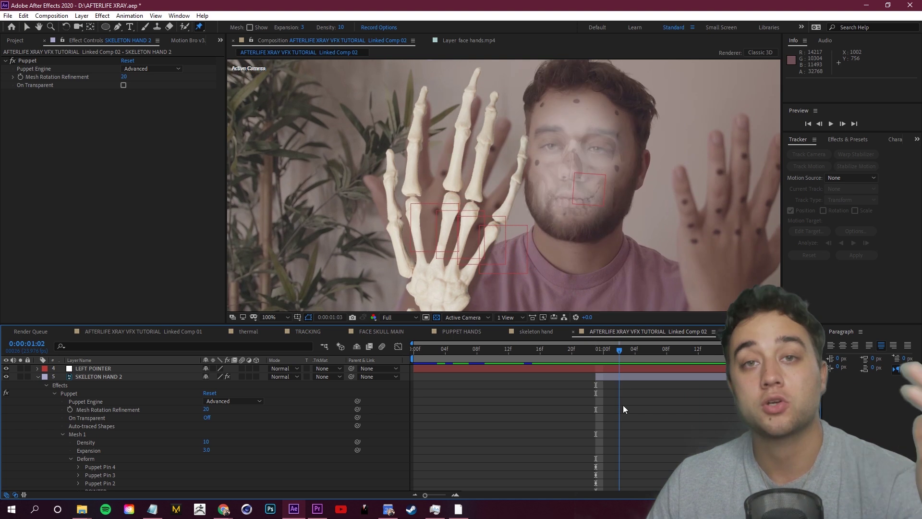
{"action": "left_click_drag", "start_coordinate": [712, 402], "coordinate": [761, 392]}
{"action": "key", "text": "Page_Down"}
{"action": "key", "text": "Page_Down"}
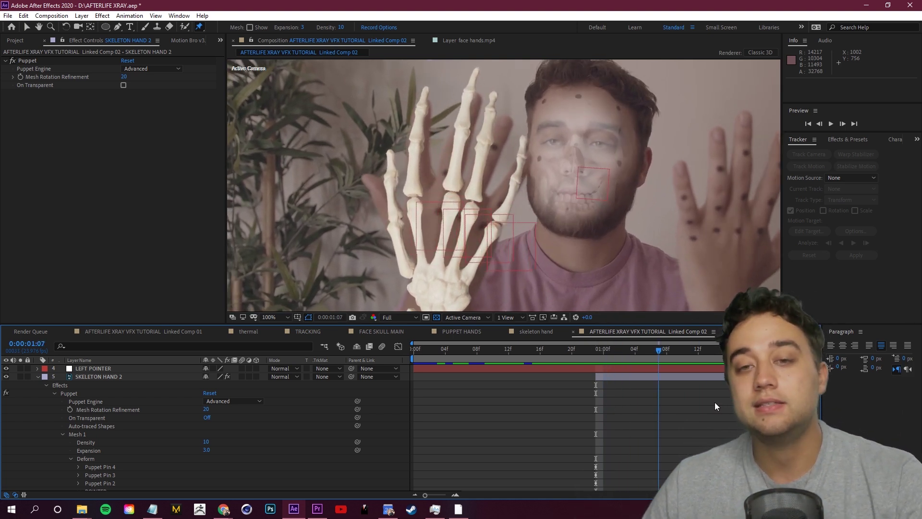
{"action": "key", "text": "j"}
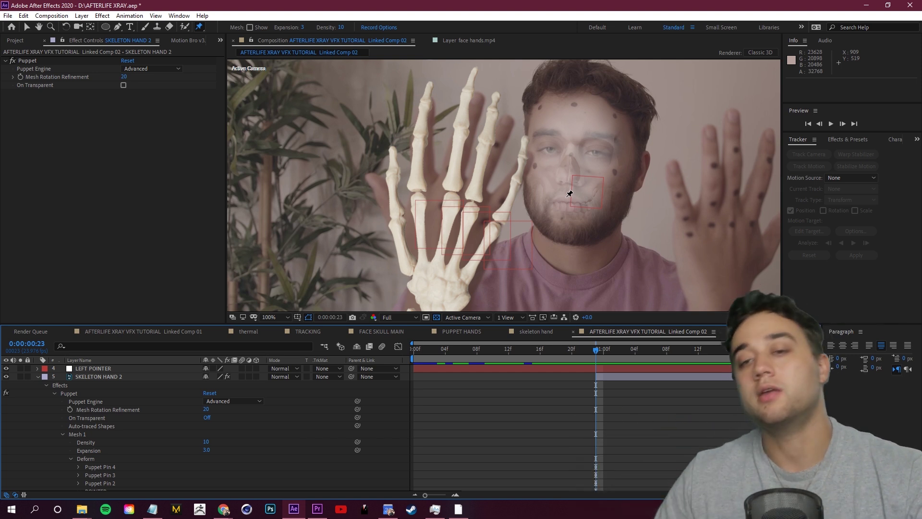
{"action": "left_click_drag", "start_coordinate": [596, 352], "coordinate": [628, 387]}
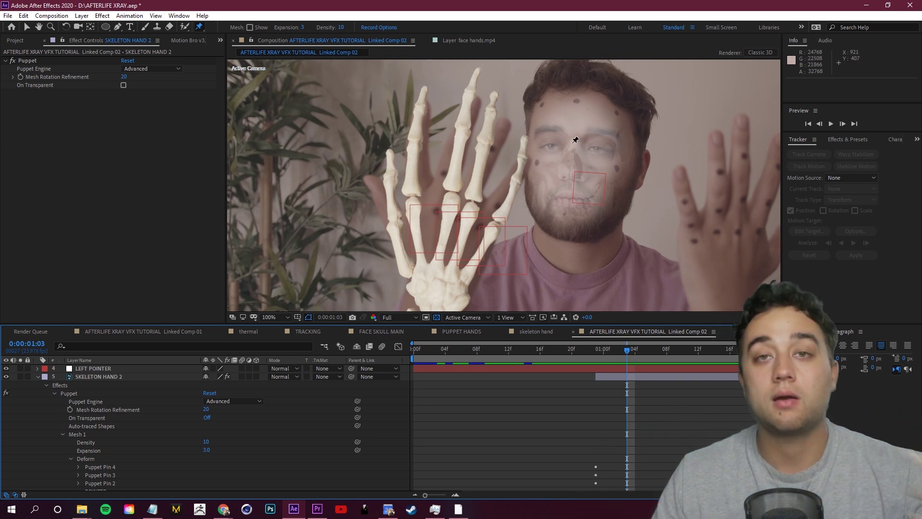
{"action": "left_click_drag", "start_coordinate": [624, 351], "coordinate": [595, 397]}
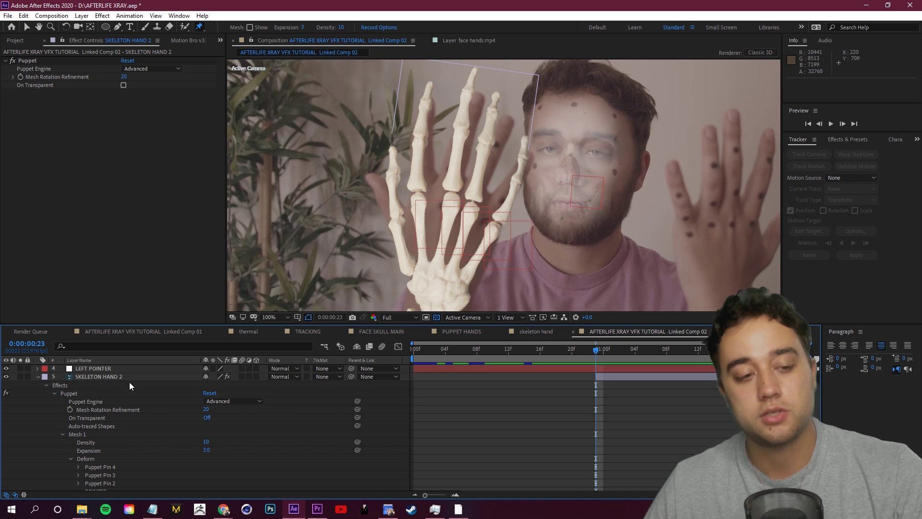
Step: Collapse the POINTER pin's properties and rename Puppet Pin 2 as MIDDLE
{"action": "scroll", "coordinate": [136, 454], "scroll_direction": "down", "scroll_amount": 4}
{"action": "scroll", "coordinate": [129, 436], "scroll_direction": "up", "scroll_amount": 1}
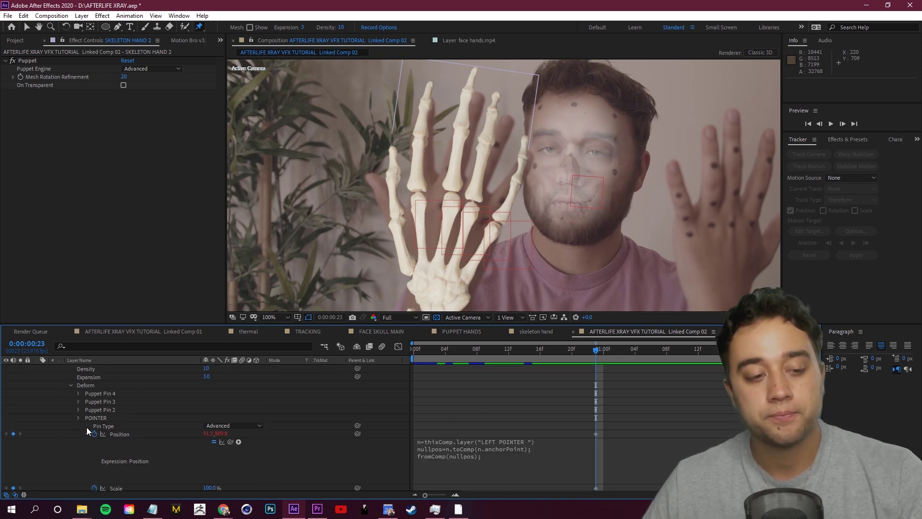
{"action": "left_click", "coordinate": [78, 418]}
{"action": "left_click", "coordinate": [106, 411]}
{"action": "right_click", "coordinate": [105, 412]}
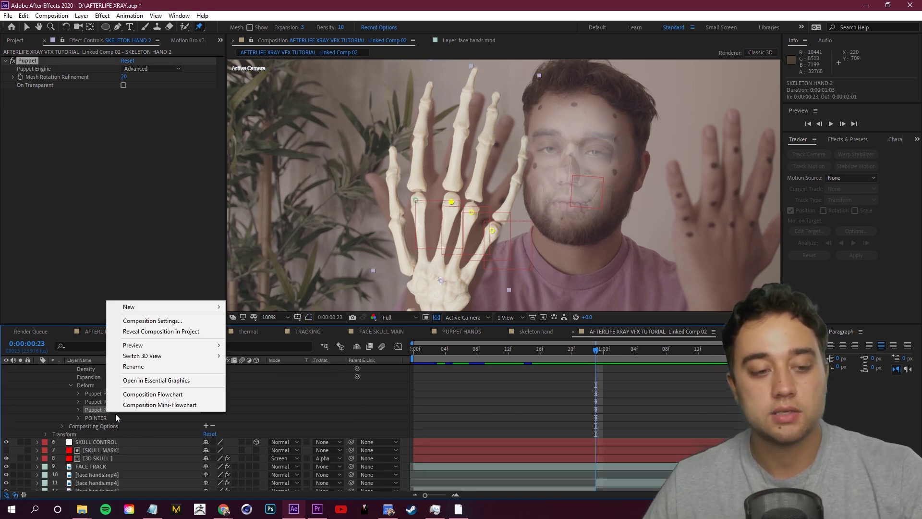
{"action": "left_click", "coordinate": [128, 366]}
{"action": "type", "text": "MIDDLE"}
{"action": "key", "text": "Return"}
Step: Expand the MIDDLE pin and set its pin type to Advanced
{"action": "left_click", "coordinate": [79, 410]}
{"action": "left_click", "coordinate": [233, 418]}
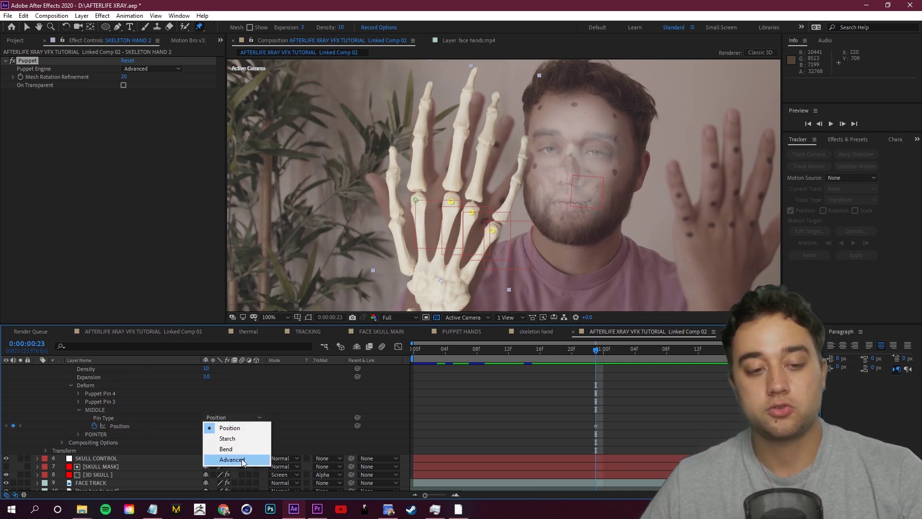
{"action": "left_click", "coordinate": [243, 461]}
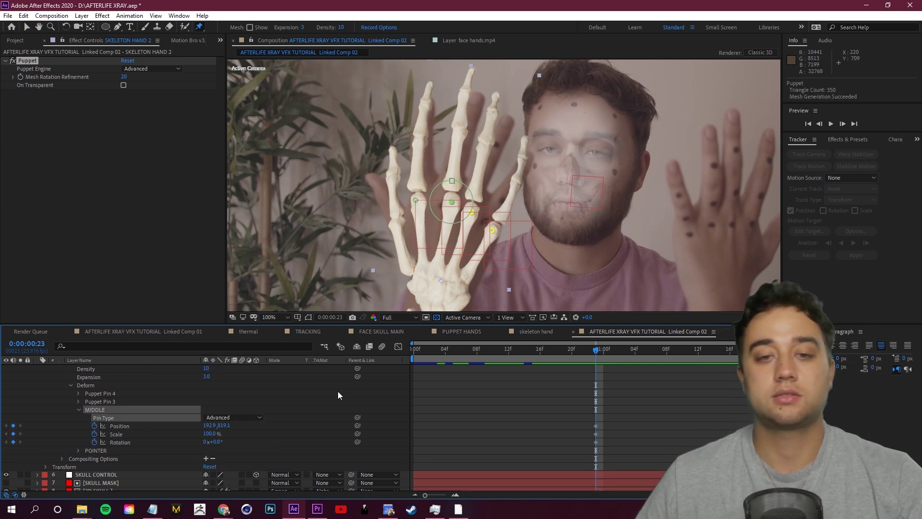
Step: Paste the toComp/fromComp null-following expression into the MIDDLE pin's Position and replace LEFT PINKY with the left middle-finger null
{"action": "left_click", "coordinate": [94, 426], "text": "alt"}
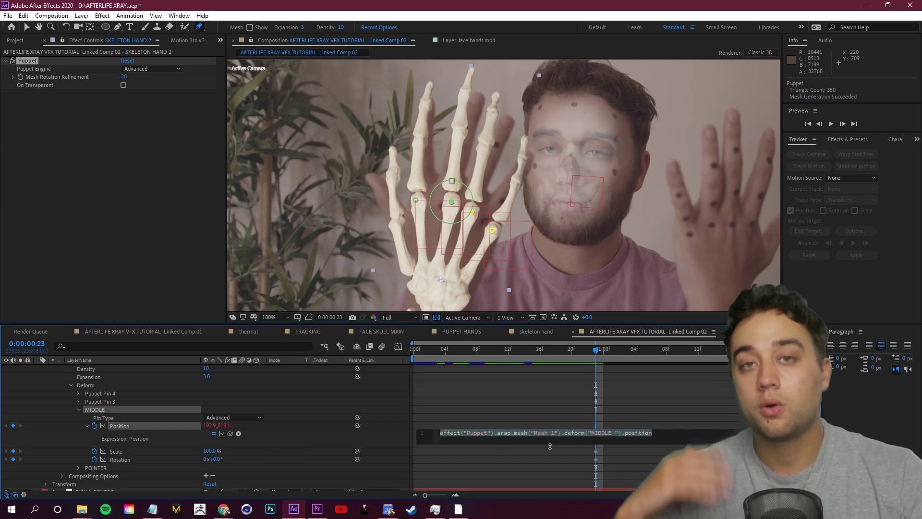
{"action": "type", "text": "n=thisComp.layer(\"LEFT PINKY\"); nullpos=n.toComp(n.anchorPoint); fromComp(nullpos);"}
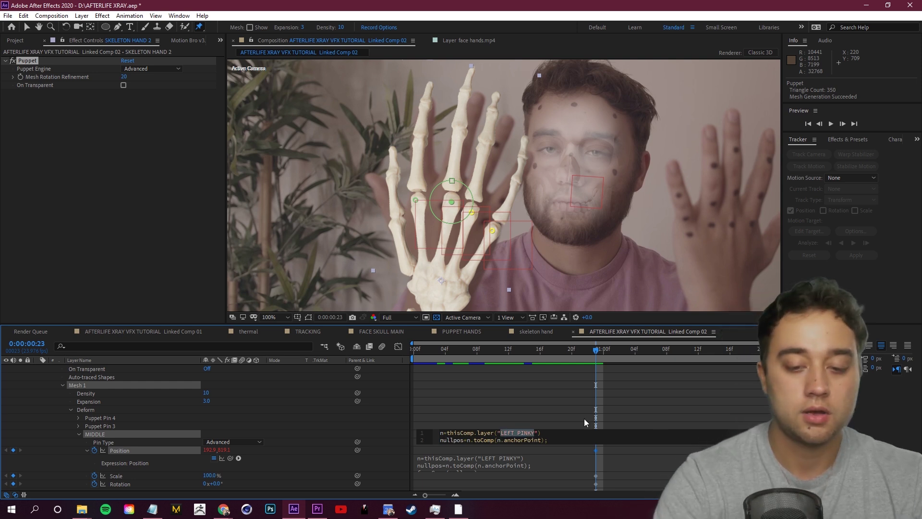
{"action": "type", "text": "LEFT"}
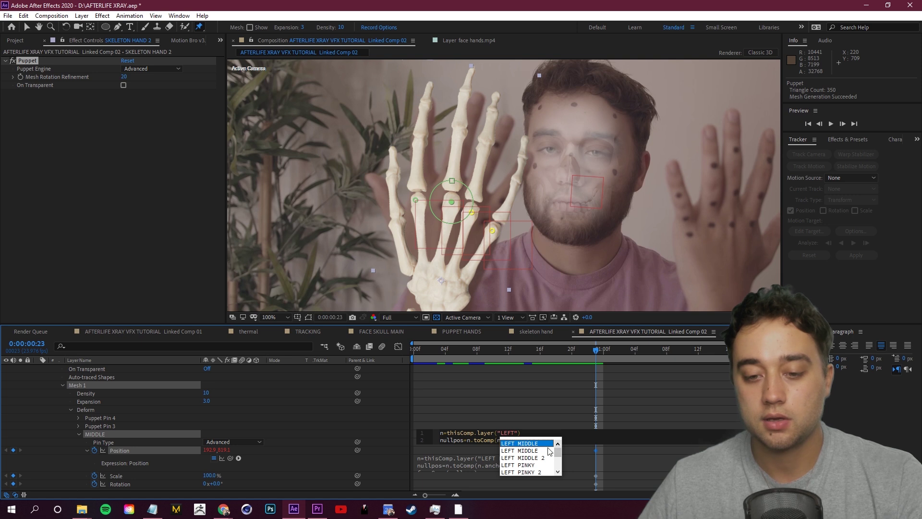
Step: Scrub through the skeleton hand's frames to check how the middle knuckle follows its null, returning to 0:00:00:23
{"action": "left_click_drag", "start_coordinate": [628, 351], "coordinate": [612, 368]}
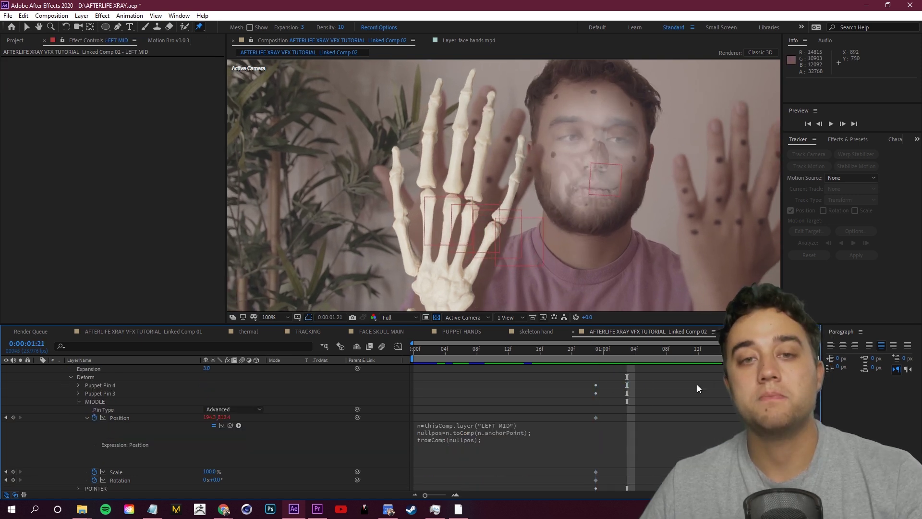
{"action": "key", "text": "Page_Up"}
{"action": "key", "text": "Page_Up"}
{"action": "key", "text": "Page_Up"}
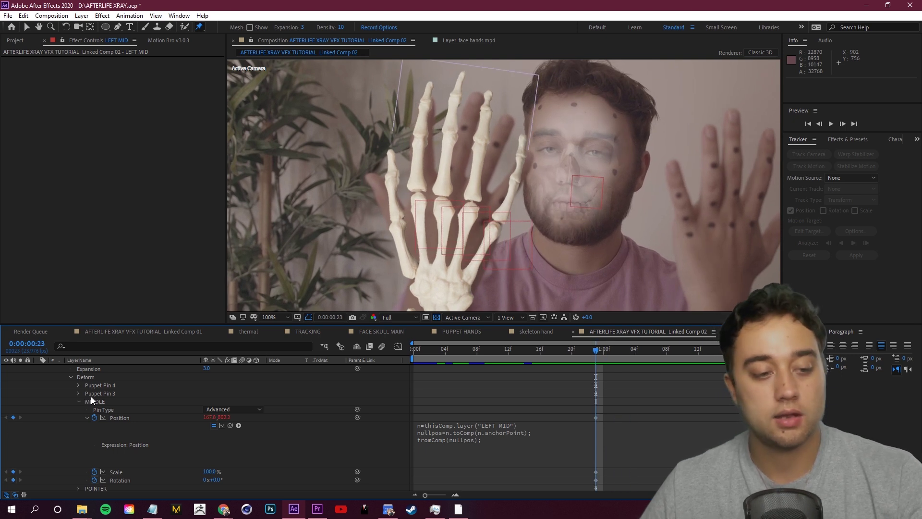
Step: Rename Puppet Pin 3 of the skeleton hand as RING
{"action": "right_click", "coordinate": [106, 397]}
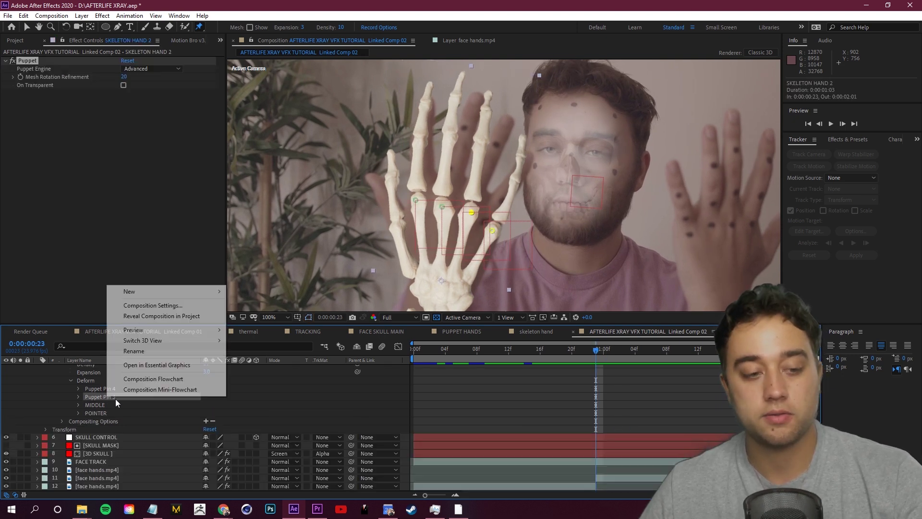
{"action": "left_click", "coordinate": [152, 348]}
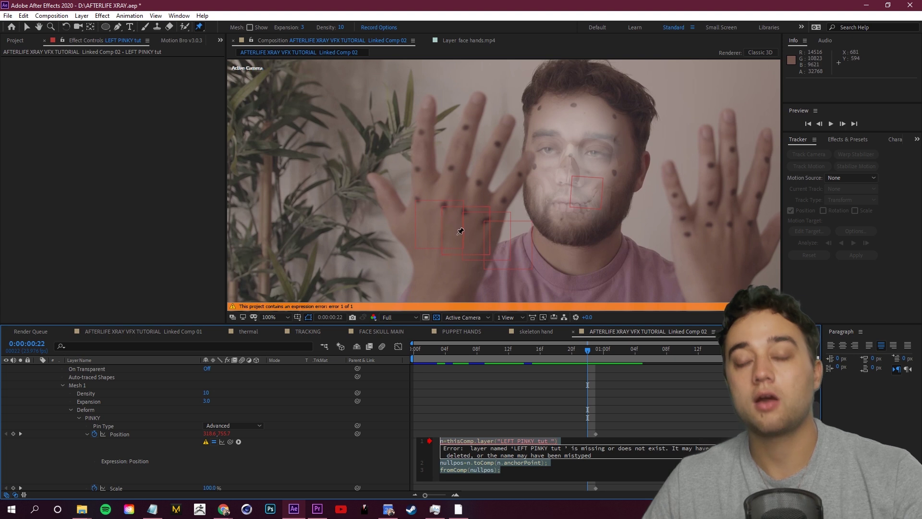
Step: Remove the trailing space after LEFT PINKY tut in the PINKY pin's Position expression and scrub the timeline to check the hand
{"action": "left_click", "coordinate": [553, 441]}
{"action": "key", "text": "BackSpace"}
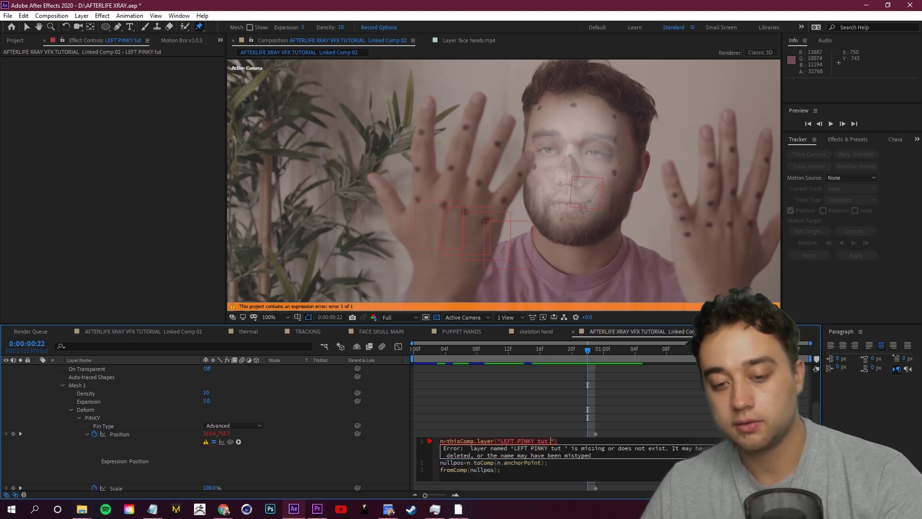
{"action": "left_click", "coordinate": [656, 407]}
{"action": "left_click_drag", "start_coordinate": [589, 351], "coordinate": [721, 364]}
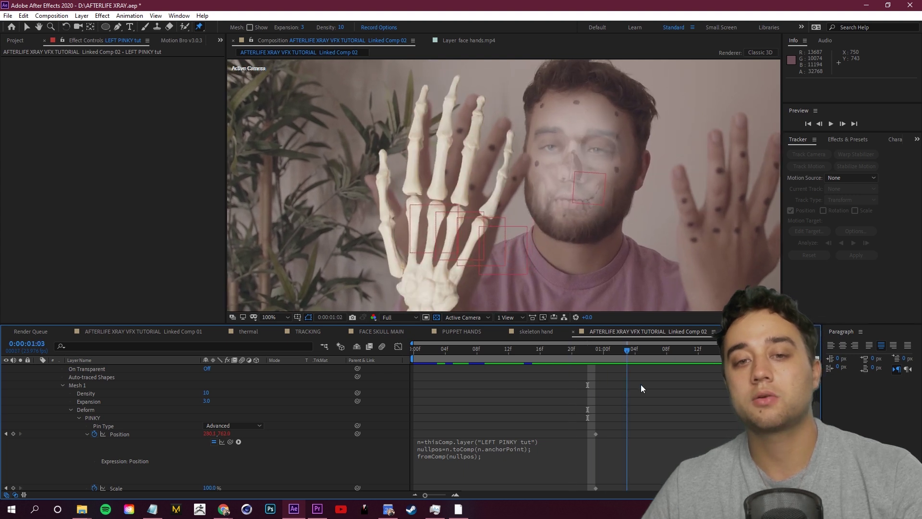
{"action": "scroll", "coordinate": [591, 400], "scroll_direction": "up", "scroll_amount": 3}
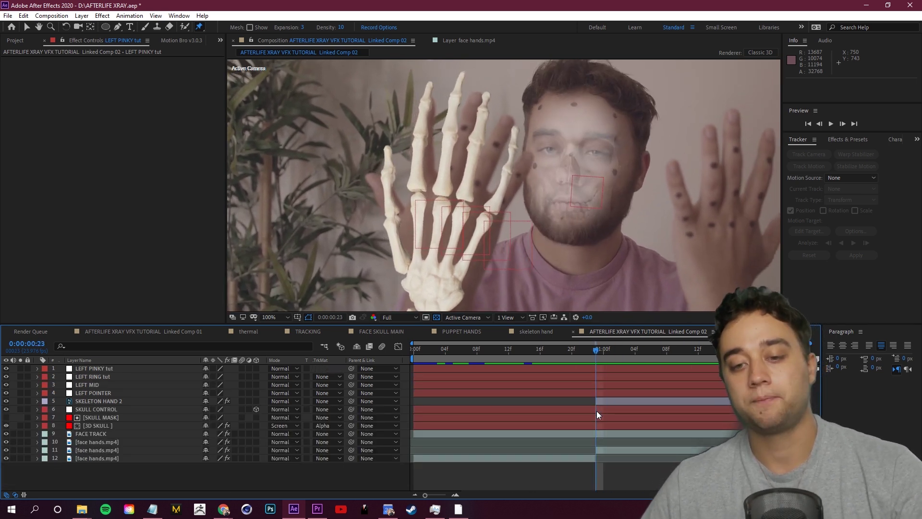
Step: Try to add puppet pins midway along SKELETON HAND 2's fingers and move them freehand over the tracked fingers
{"action": "left_click", "coordinate": [599, 402]}
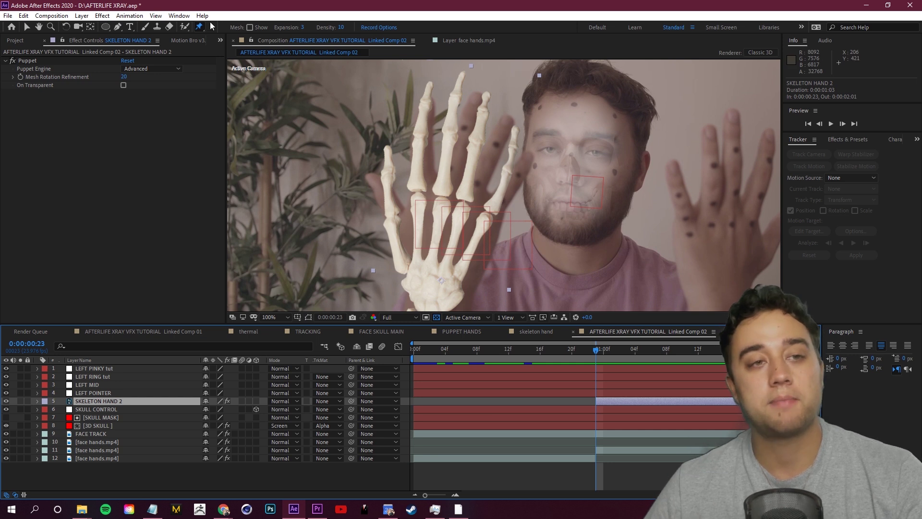
{"action": "left_click", "coordinate": [421, 141]}
{"action": "left_click", "coordinate": [450, 137]}
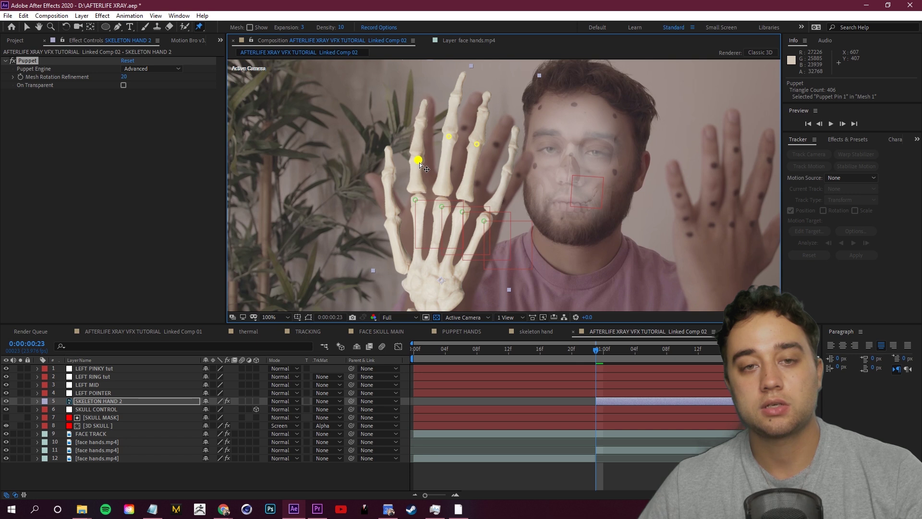
{"action": "left_click_drag", "start_coordinate": [420, 160], "coordinate": [417, 162]}
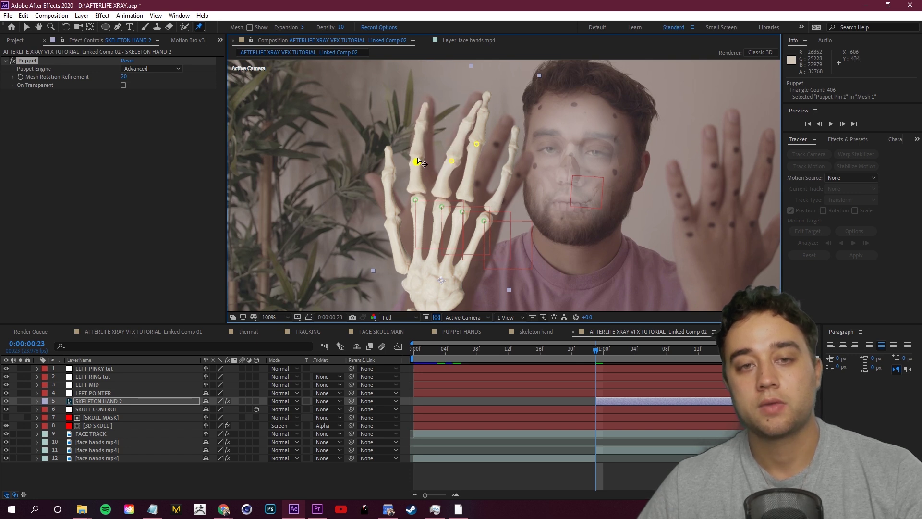
{"action": "left_click_drag", "start_coordinate": [479, 149], "coordinate": [507, 194]}
Step: Step through the skeleton hand's frames to check how the freehand finger pins behave as the hand moves
{"action": "key", "text": "Page_Down"}
{"action": "key", "text": "Page_Down"}
{"action": "key", "text": "Page_Down"}
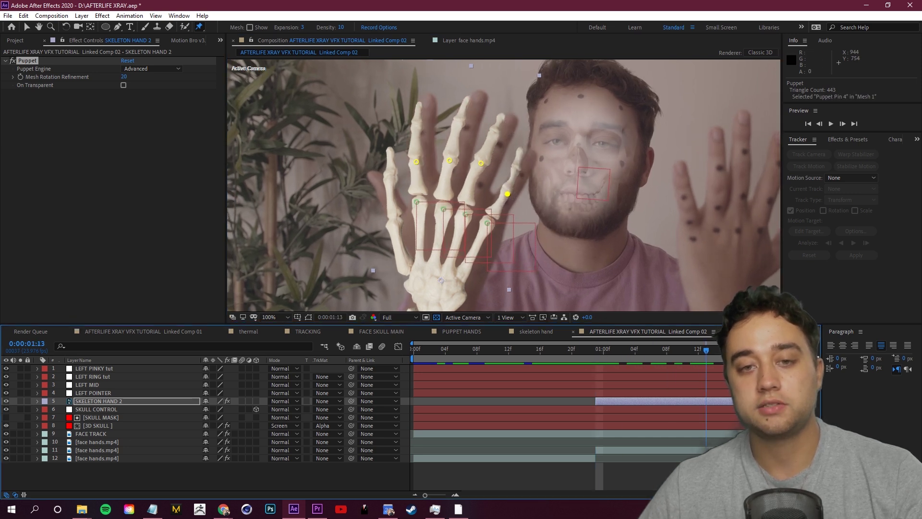
{"action": "key", "text": "Page_Up"}
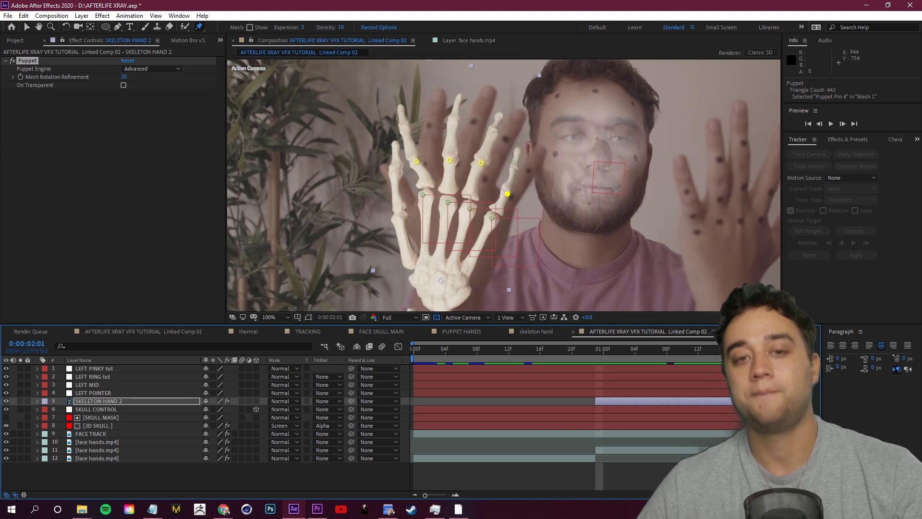
{"action": "key", "text": "Page_Down"}
{"action": "key", "text": "Page_Down"}
{"action": "key", "text": "Page_Down"}
{"action": "key", "text": "Page_Down"}
{"action": "key", "text": "Page_Down"}
{"action": "key", "text": "Page_Down"}
{"action": "key", "text": "Page_Down"}
{"action": "key", "text": "Page_Down"}
{"action": "key", "text": "Page_Down"}
{"action": "key", "text": "Page_Down"}
{"action": "key", "text": "Page_Down"}
{"action": "key", "text": "Page_Down"}
{"action": "key", "text": "Page_Down"}
{"action": "key", "text": "Page_Down"}
{"action": "key", "text": "Page_Down"}
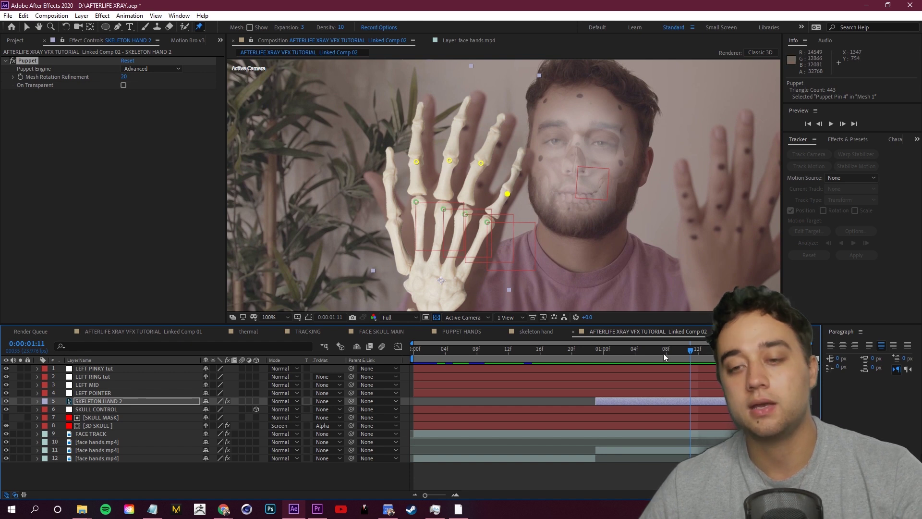
Step: Undo the freehand finger pins on SKELETON HAND 2
{"action": "key", "text": "ctrl+z"}
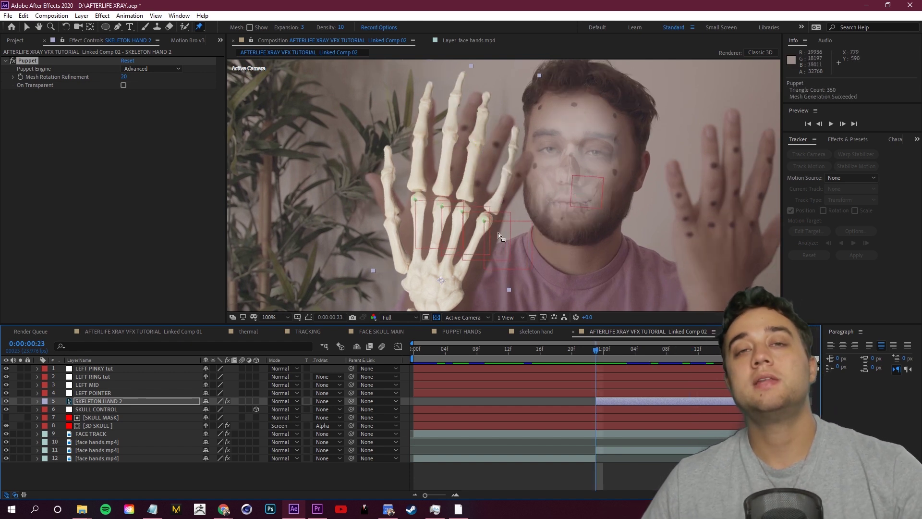
{"action": "left_click", "coordinate": [106, 403]}
{"action": "left_click", "coordinate": [99, 395]}
{"action": "left_click", "coordinate": [87, 369]}
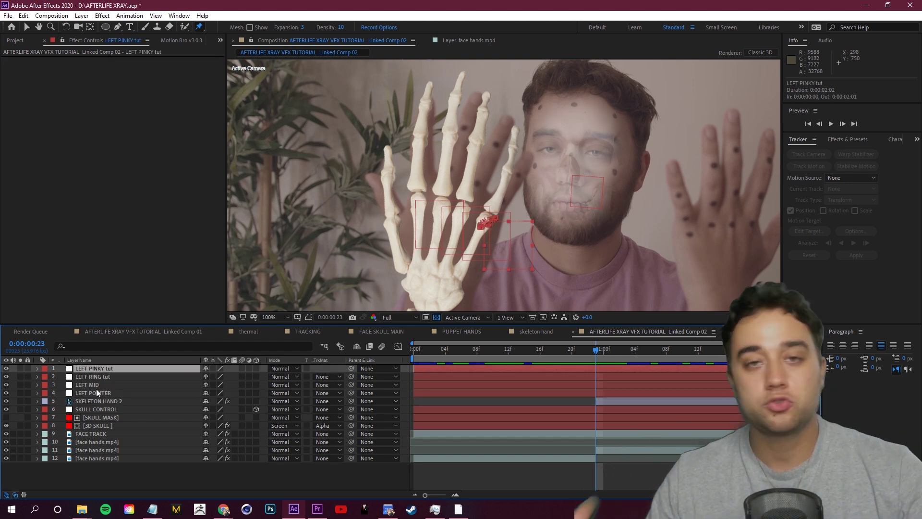
Step: Hide SKELETON HAND 2 to examine the marker dots on the real fingers, and show the layer again
{"action": "left_click", "coordinate": [97, 401]}
{"action": "left_click", "coordinate": [6, 401]}
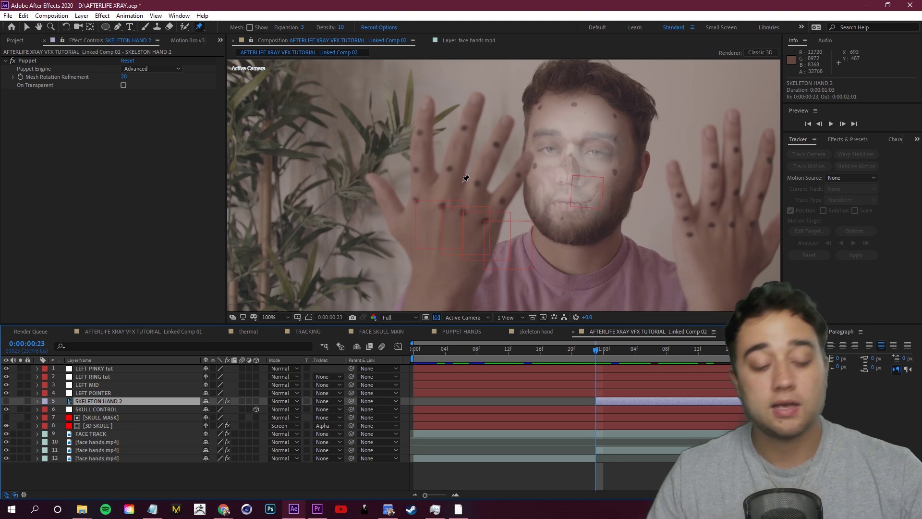
{"action": "left_click", "coordinate": [6, 402]}
{"action": "left_click", "coordinate": [37, 401]}
{"action": "left_click", "coordinate": [37, 369]}
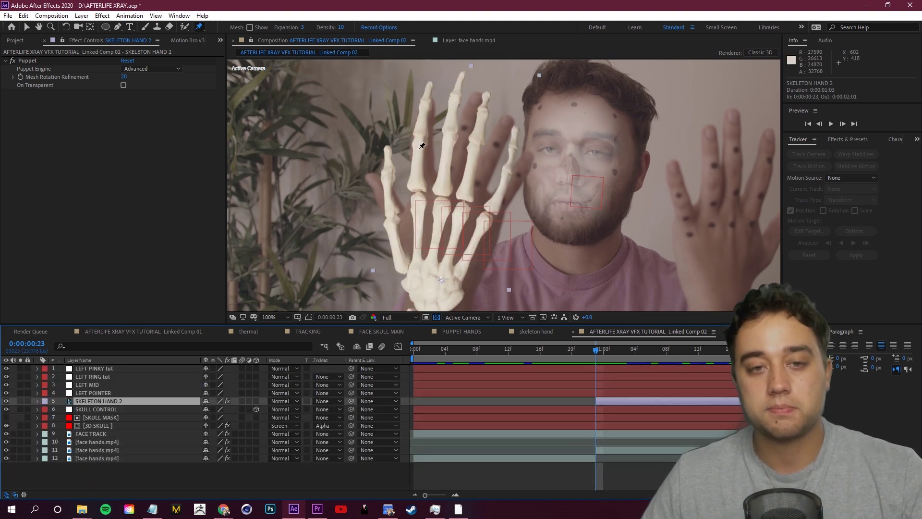
Step: Place a puppet pin midway along each of SKELETON HAND 2's four fingers and reveal the deform pins of Mesh 1
{"action": "left_click", "coordinate": [420, 152]}
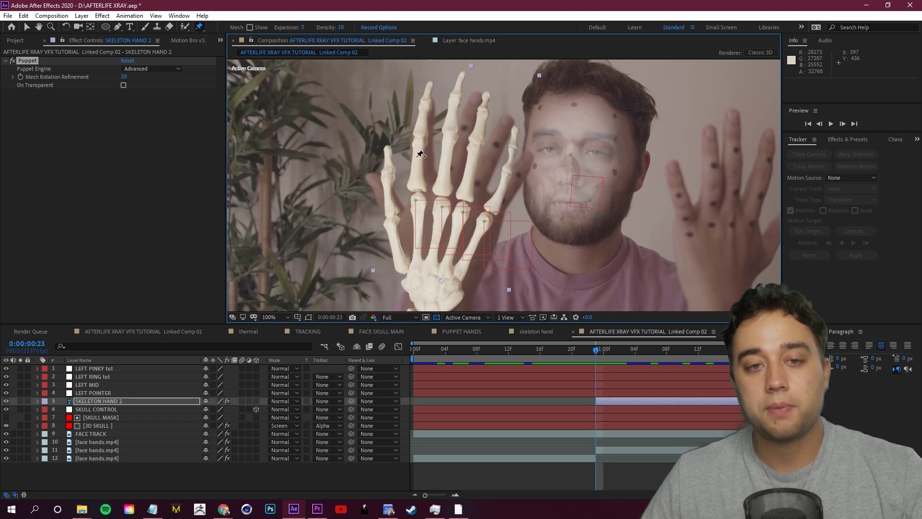
{"action": "left_click", "coordinate": [102, 402]}
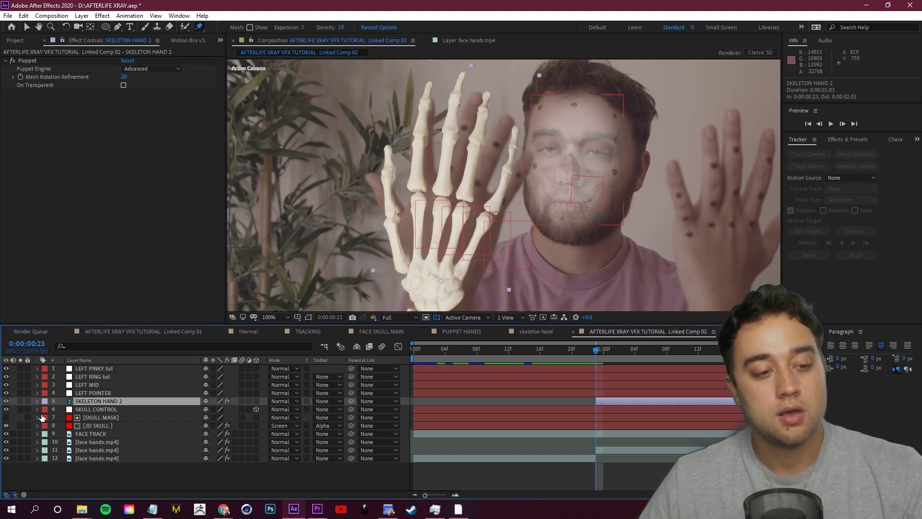
{"action": "left_click", "coordinate": [37, 402]}
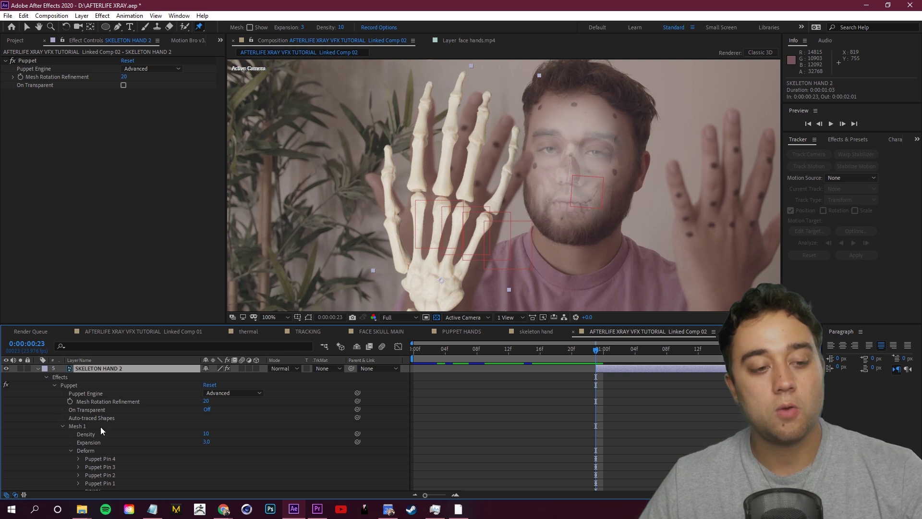
{"action": "left_click", "coordinate": [62, 426]}
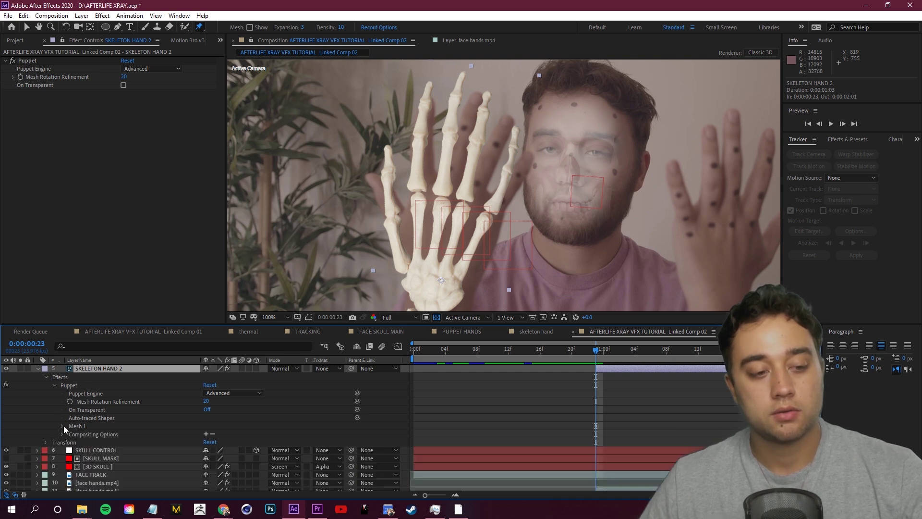
{"action": "left_click", "coordinate": [62, 426]}
{"action": "scroll", "coordinate": [50, 424], "scroll_direction": "down", "scroll_amount": 2}
{"action": "left_click", "coordinate": [79, 435]}
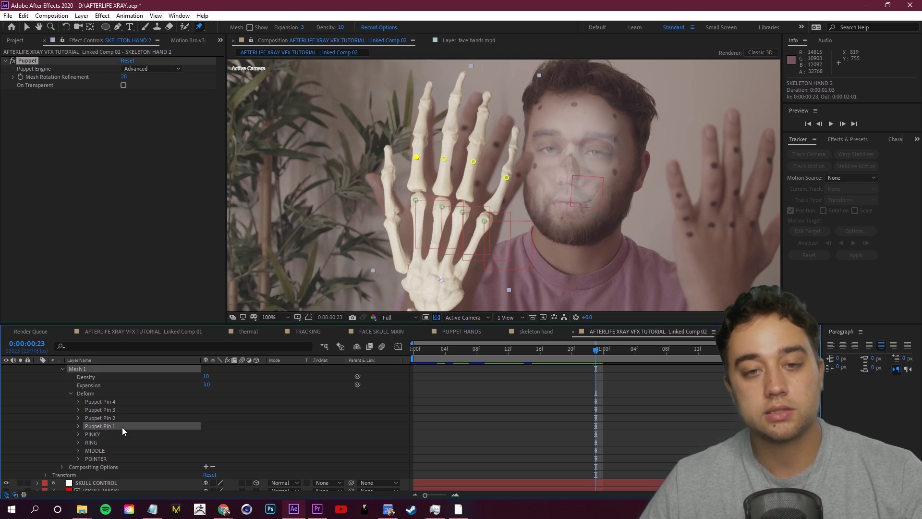
Step: Set Puppet Pin 1's pin type to Bend and scrub the frames to check the pointer finger, returning to 0:00:00:23
{"action": "left_click", "coordinate": [78, 427]}
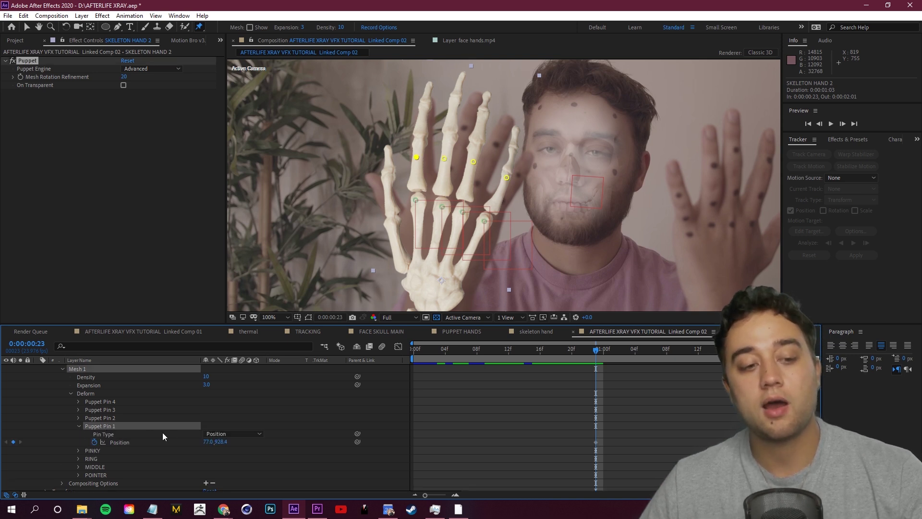
{"action": "left_click", "coordinate": [120, 442]}
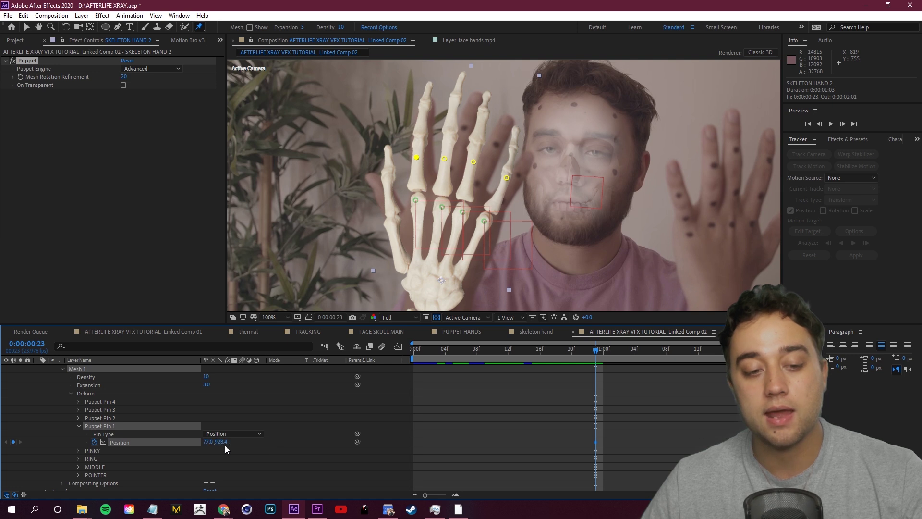
{"action": "left_click", "coordinate": [250, 434]}
{"action": "left_click", "coordinate": [257, 465]}
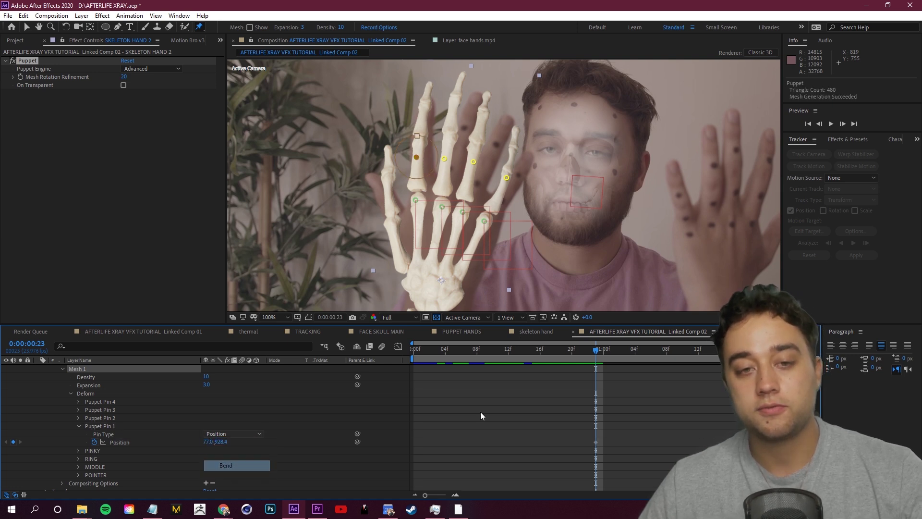
{"action": "left_click_drag", "start_coordinate": [597, 350], "coordinate": [651, 360]}
{"action": "key", "text": "space"}
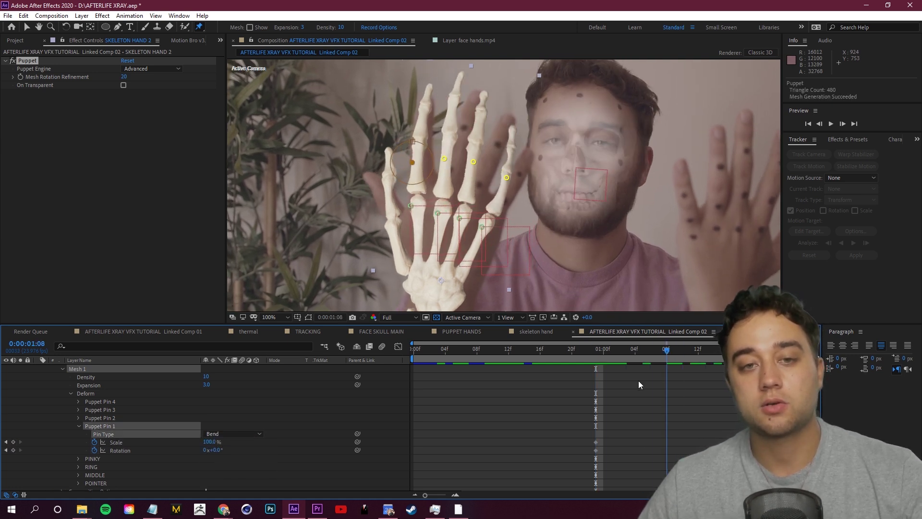
{"action": "key", "text": "space"}
{"action": "left_click_drag", "start_coordinate": [618, 383], "coordinate": [597, 387]}
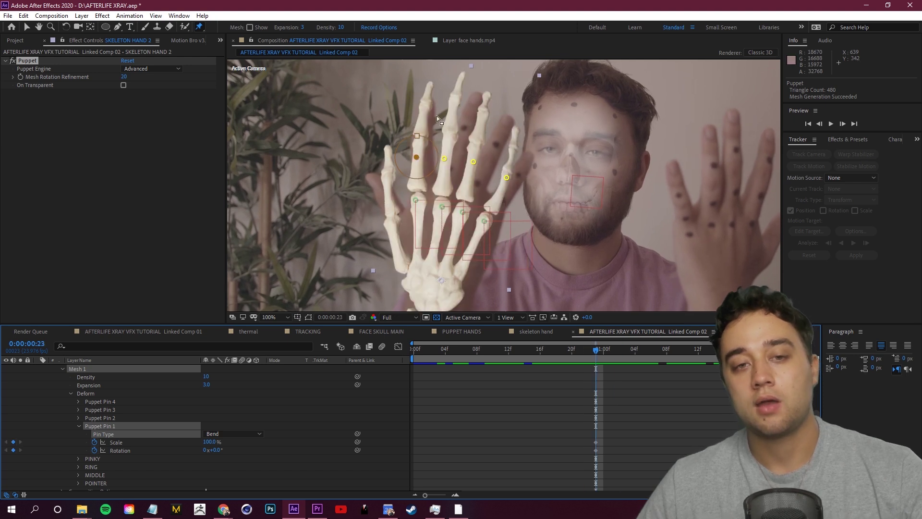
Step: Scale Puppet Pin 1 to about 80.4% on the pointer finger, undo its rotation, and check the motion before collapsing the pin
{"action": "mouse_move", "coordinate": [418, 135]}
{"action": "left_mouse_down"}
{"action": "mouse_move", "coordinate": [406, 162]}
{"action": "mouse_move", "coordinate": [432, 145]}
{"action": "left_mouse_up"}
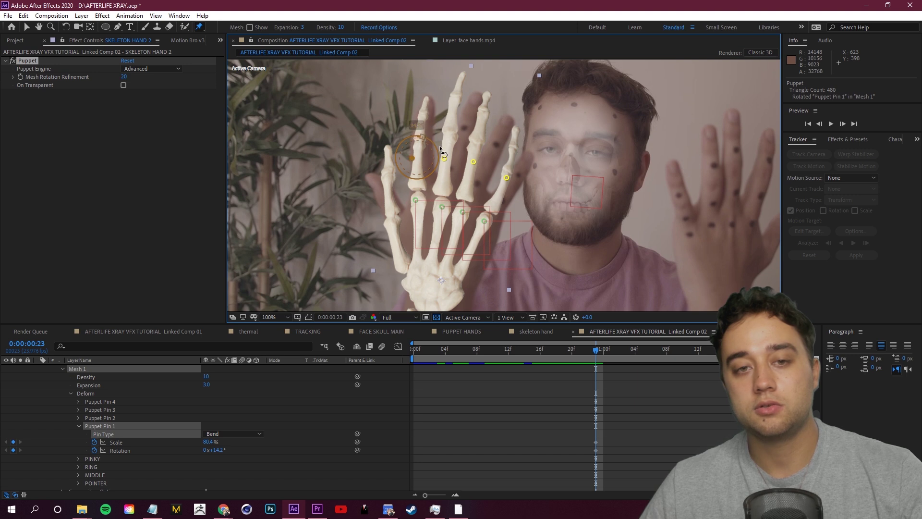
{"action": "key", "text": "space"}
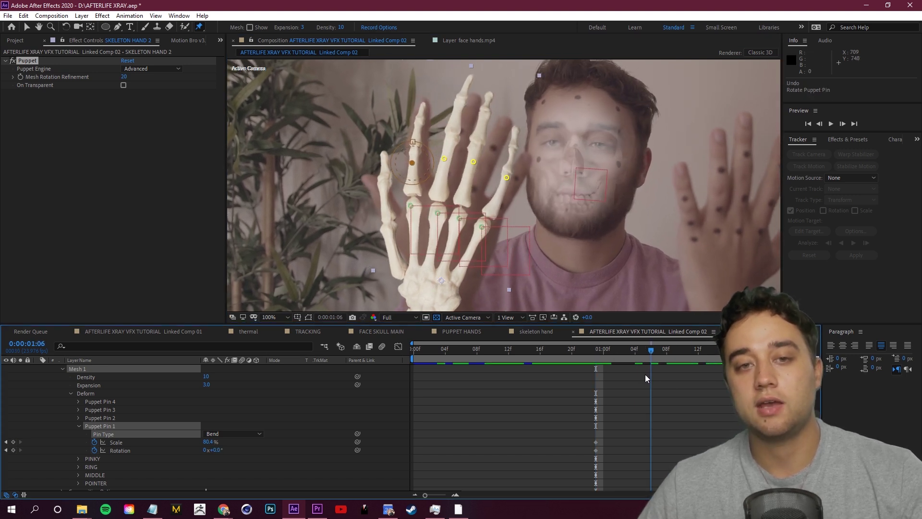
{"action": "left_click_drag", "start_coordinate": [738, 393], "coordinate": [587, 387]}
{"action": "key", "text": "Page_Down"}
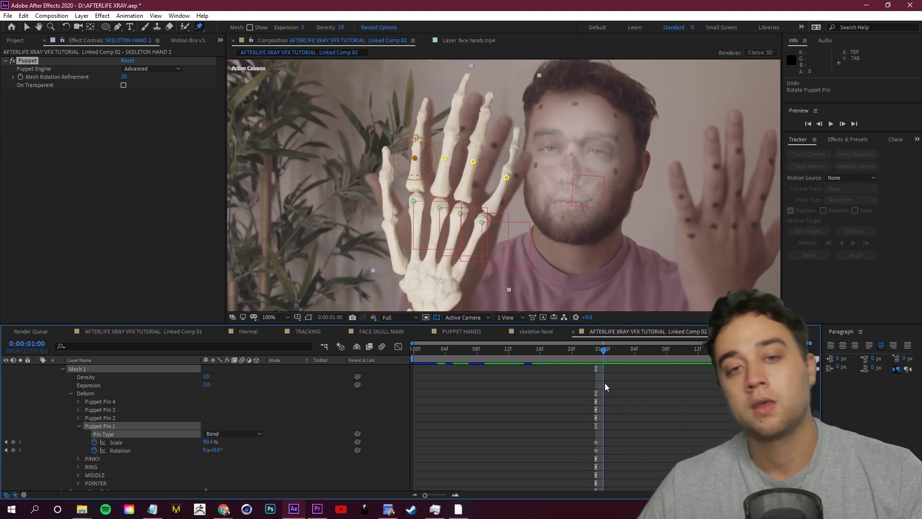
{"action": "left_click", "coordinate": [78, 426]}
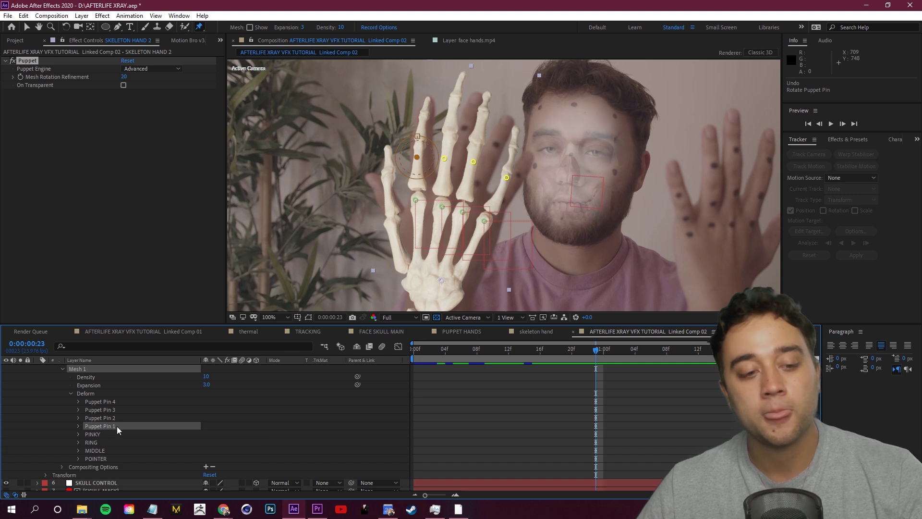
Step: Set Puppet Pin 2's pin type to Bend and adjust its bend handle to align the skeleton's middle finger with the real one
{"action": "left_click", "coordinate": [102, 418]}
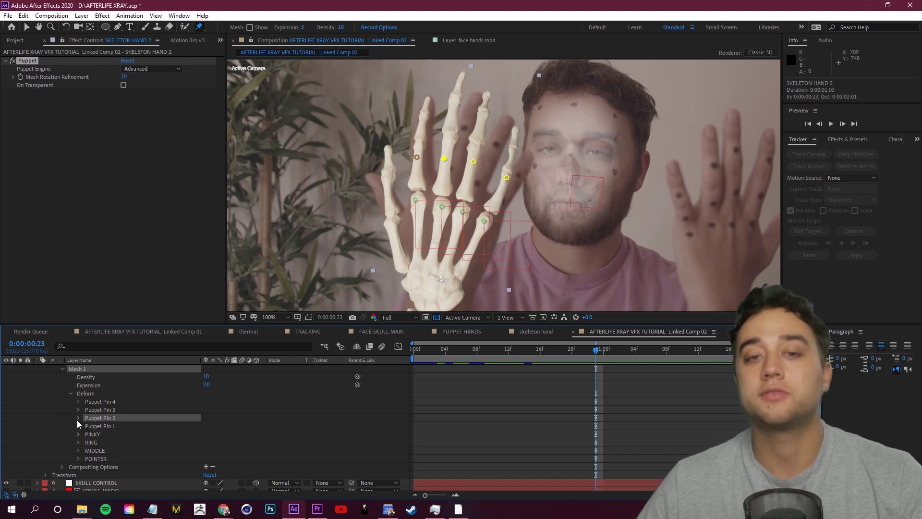
{"action": "left_click", "coordinate": [77, 418]}
{"action": "left_click", "coordinate": [242, 426]}
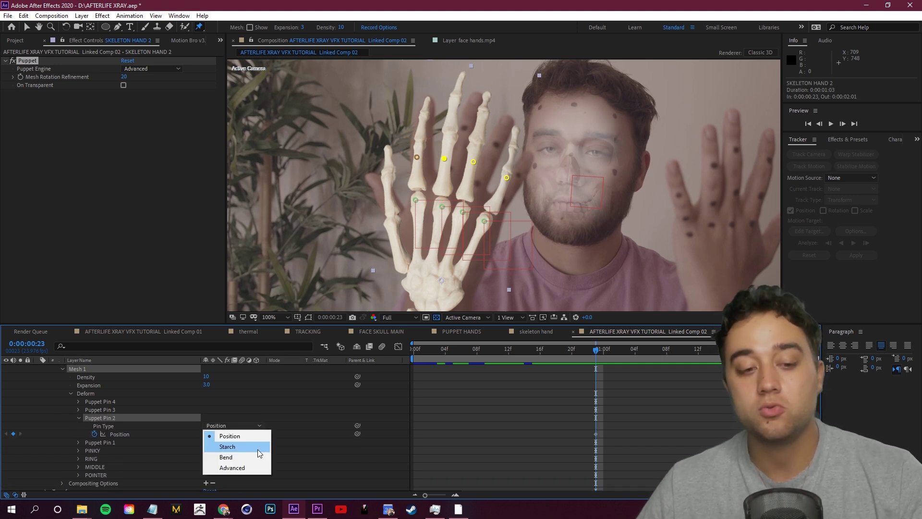
{"action": "left_click", "coordinate": [237, 454]}
{"action": "mouse_move", "coordinate": [443, 139]}
{"action": "left_mouse_down"}
{"action": "mouse_move", "coordinate": [442, 147]}
{"action": "mouse_move", "coordinate": [463, 149]}
{"action": "mouse_move", "coordinate": [457, 142]}
{"action": "left_mouse_up"}
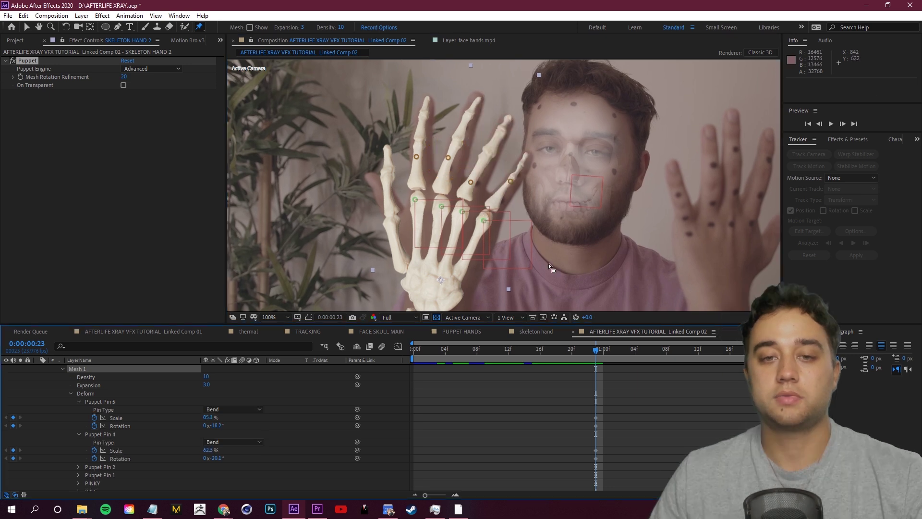
Step: Scrub through the frames to examine how the bent skeleton fingers follow the real hand
{"action": "left_click_drag", "start_coordinate": [604, 352], "coordinate": [619, 398]}
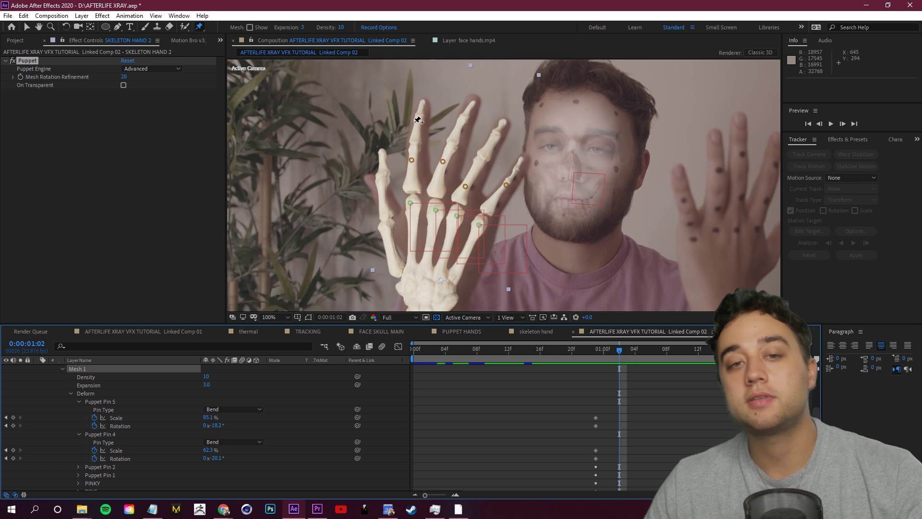
{"action": "key", "text": "v"}
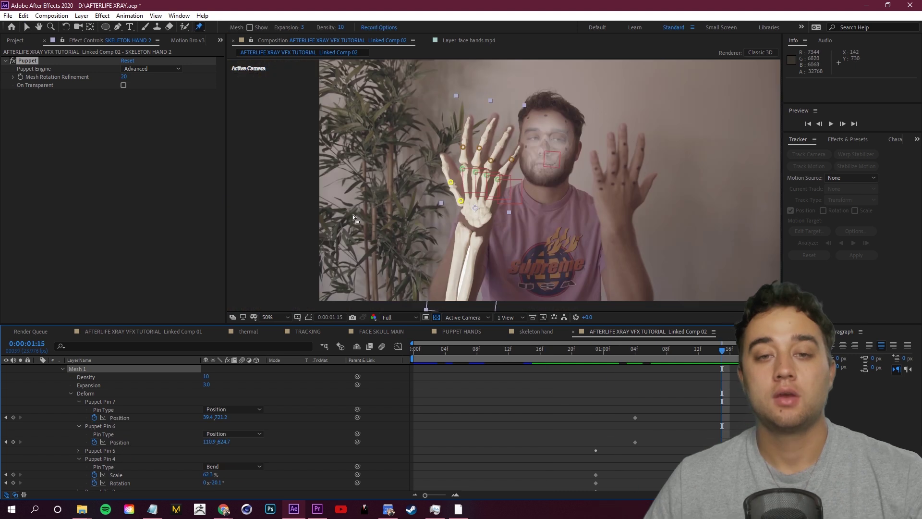
{"action": "scroll", "coordinate": [452, 290], "scroll_direction": "up", "scroll_amount": 1}
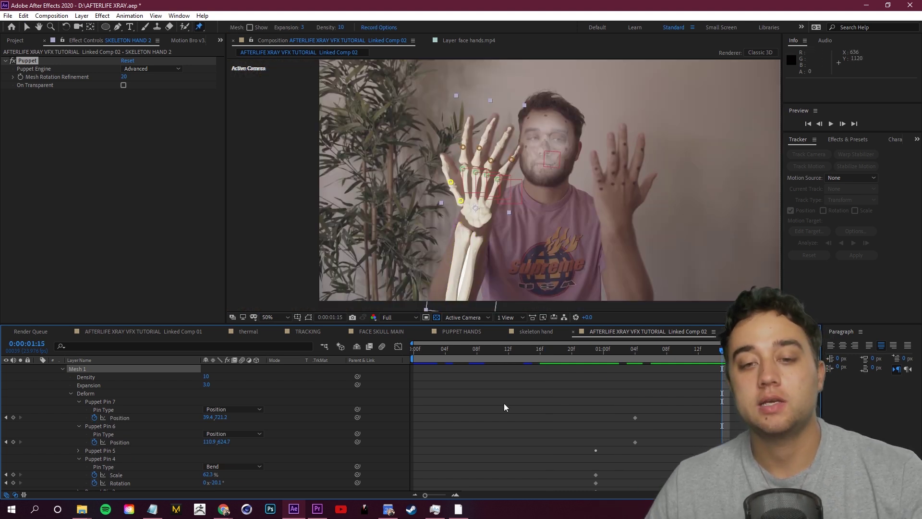
Step: Open the FACE SKULL MAIN precomp from Linked Comp 01 and inspect the hand and wrist area up close
{"action": "left_click", "coordinate": [159, 331]}
{"action": "left_click", "coordinate": [159, 336]}
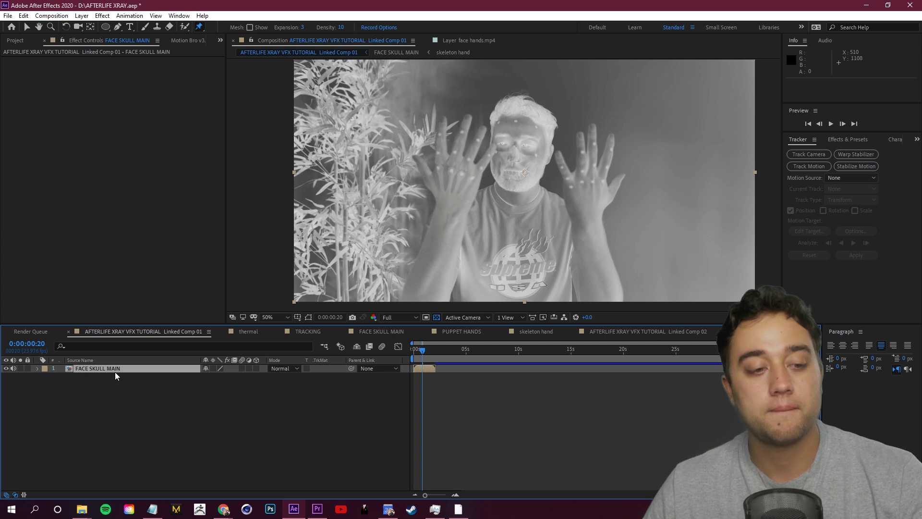
{"action": "double_click", "coordinate": [118, 370]}
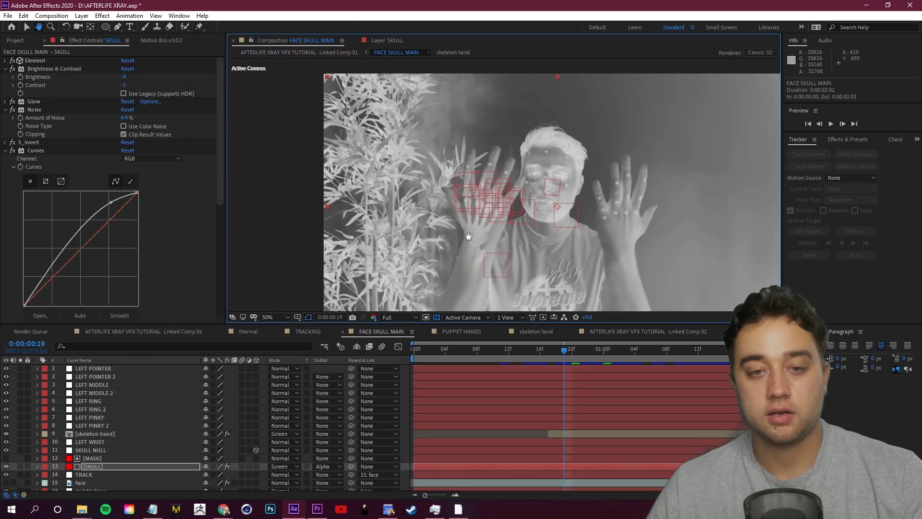
{"action": "scroll", "coordinate": [471, 238], "scroll_direction": "up", "scroll_amount": 1}
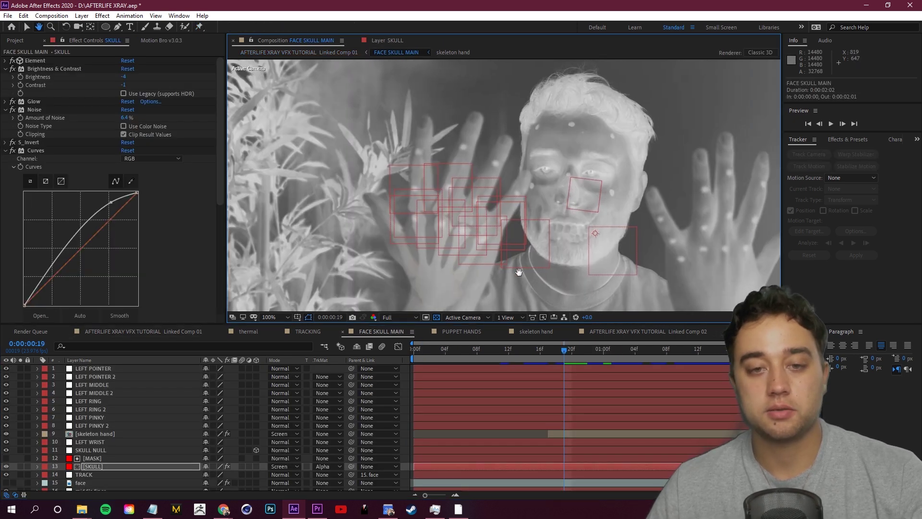
{"action": "left_click_drag", "start_coordinate": [518, 264], "coordinate": [528, 142]}
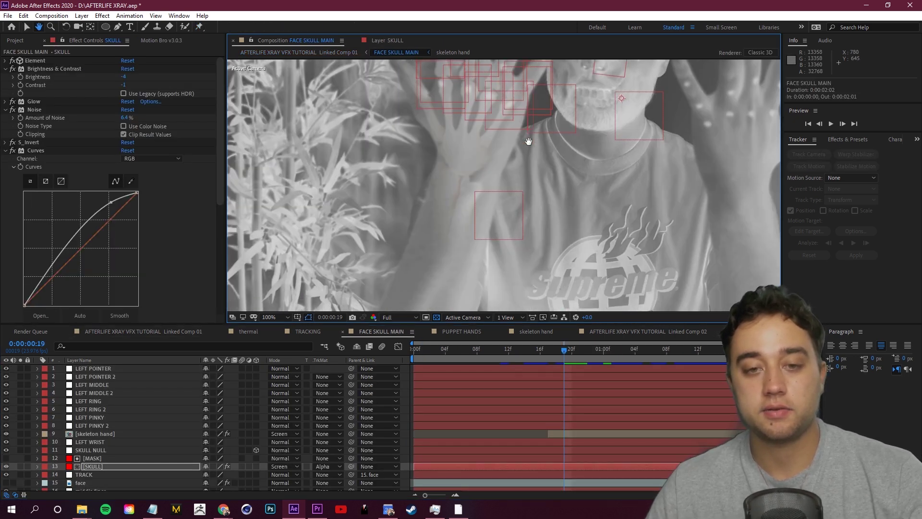
Step: Expand the skeleton hand layer's properties and select its Puppet effect to inspect the knuckle and wrist pins
{"action": "left_click", "coordinate": [97, 433]}
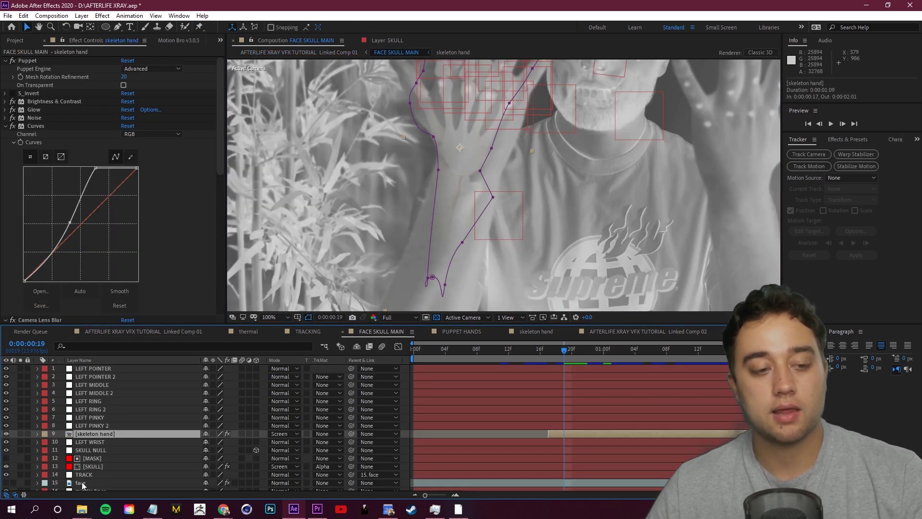
{"action": "left_click", "coordinate": [37, 434]}
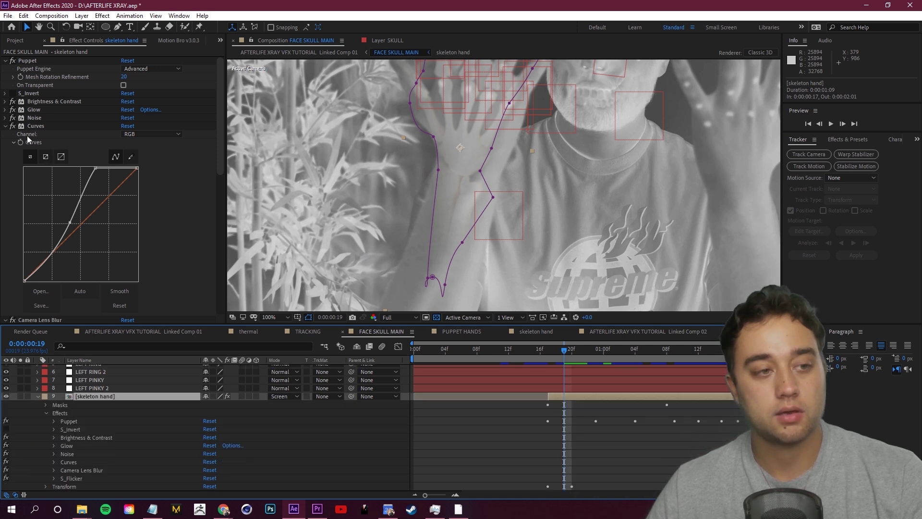
{"action": "left_click", "coordinate": [31, 62]}
{"action": "left_click_drag", "start_coordinate": [487, 229], "coordinate": [551, 221]}
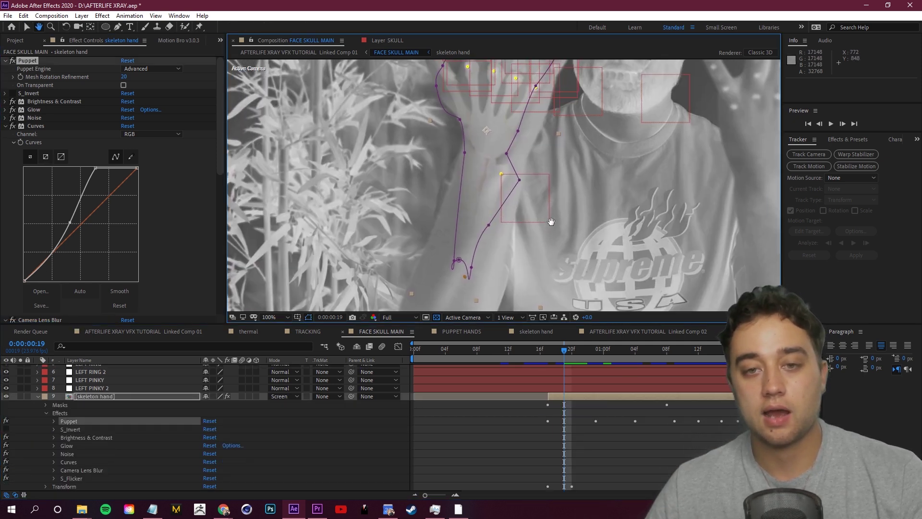
Step: Compare the puppet pins with the tracked nulls at 0:00:01:01 and 0:00:00:23, view the whole frame, and deselect the layer
{"action": "left_click", "coordinate": [612, 351]}
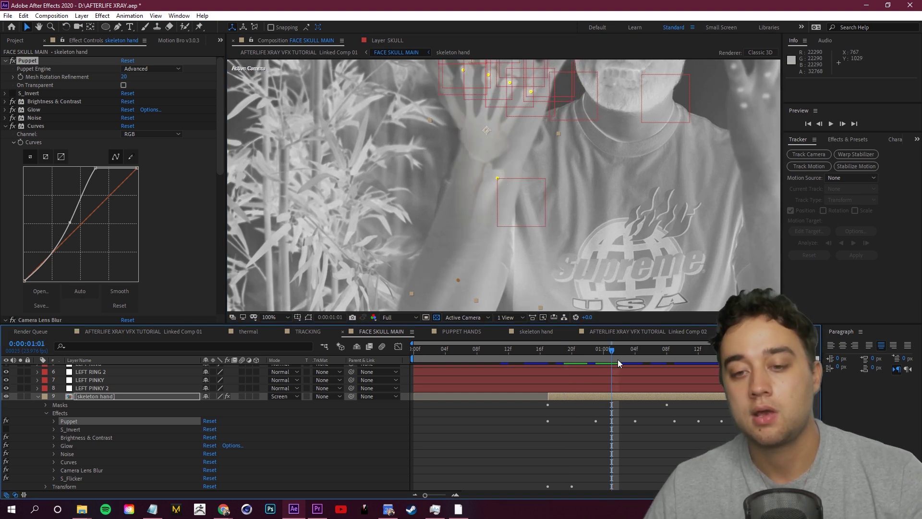
{"action": "key", "text": "Page_Up"}
{"action": "key", "text": "Page_Up"}
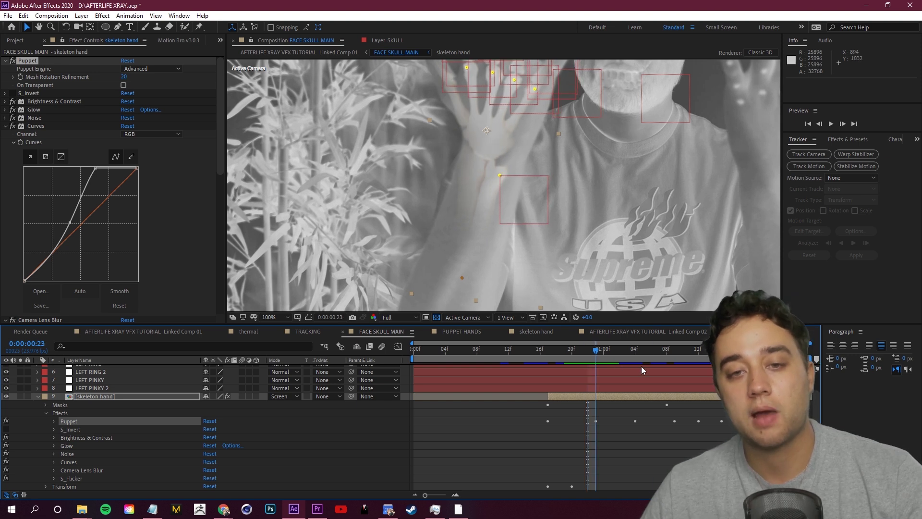
{"action": "scroll", "coordinate": [566, 206], "scroll_direction": "down", "scroll_amount": 2}
{"action": "left_click_drag", "start_coordinate": [566, 206], "coordinate": [497, 246]}
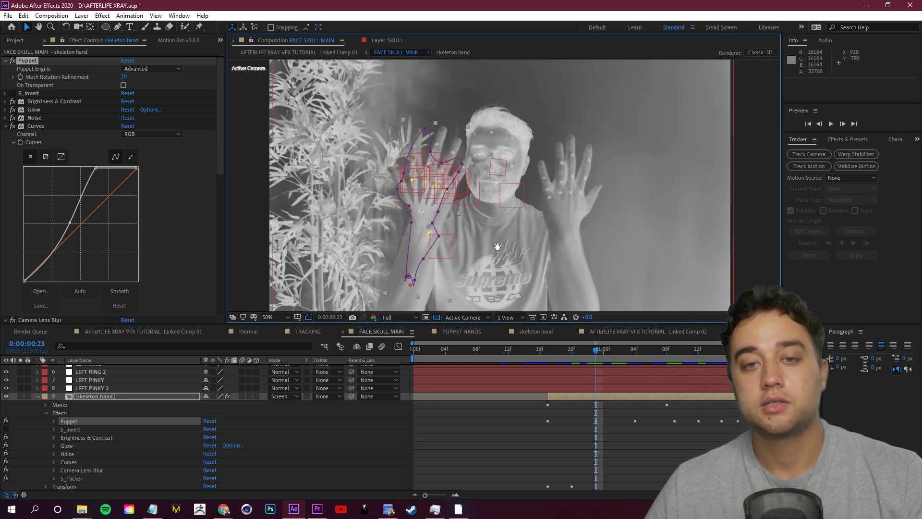
{"action": "left_click", "coordinate": [624, 446]}
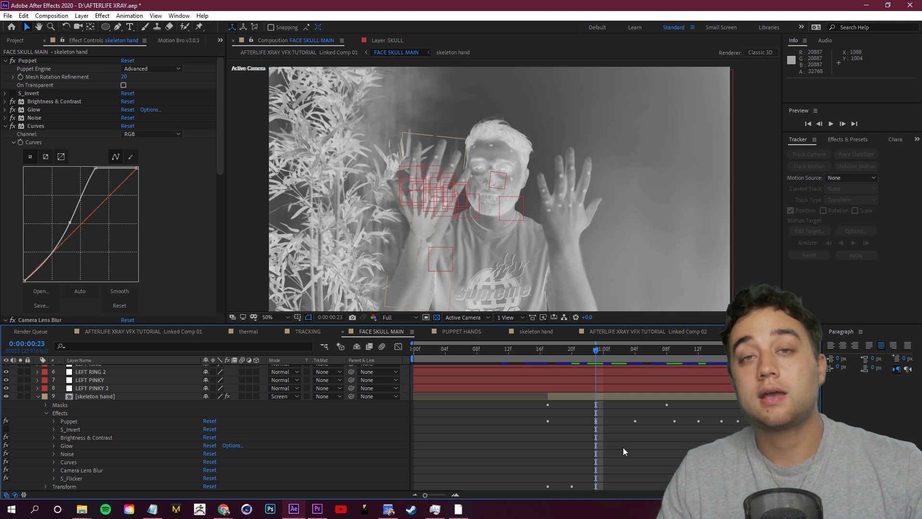